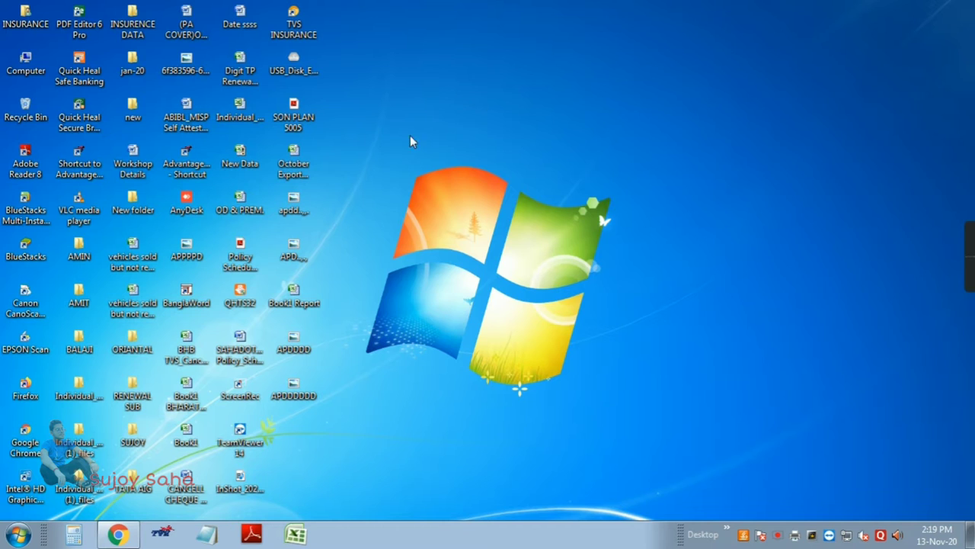
Start a blank Excel workbook and enter the title COMISSION PAYOUT in H5.
click(297, 535)
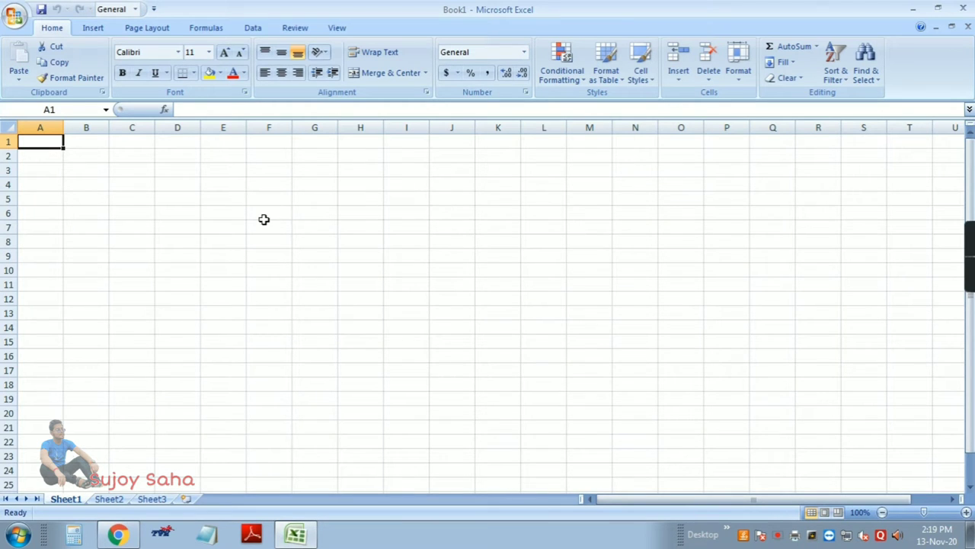
click(351, 201)
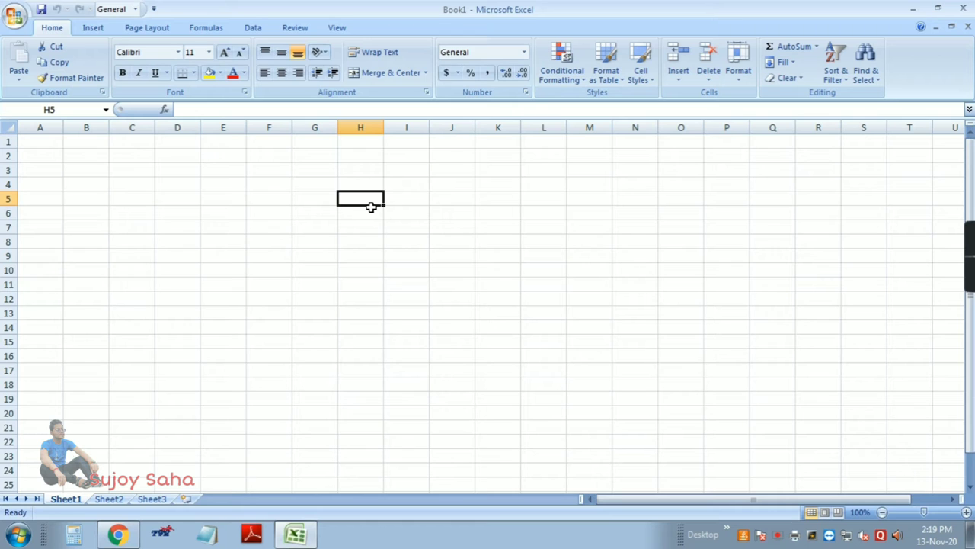
text(COMISSION )
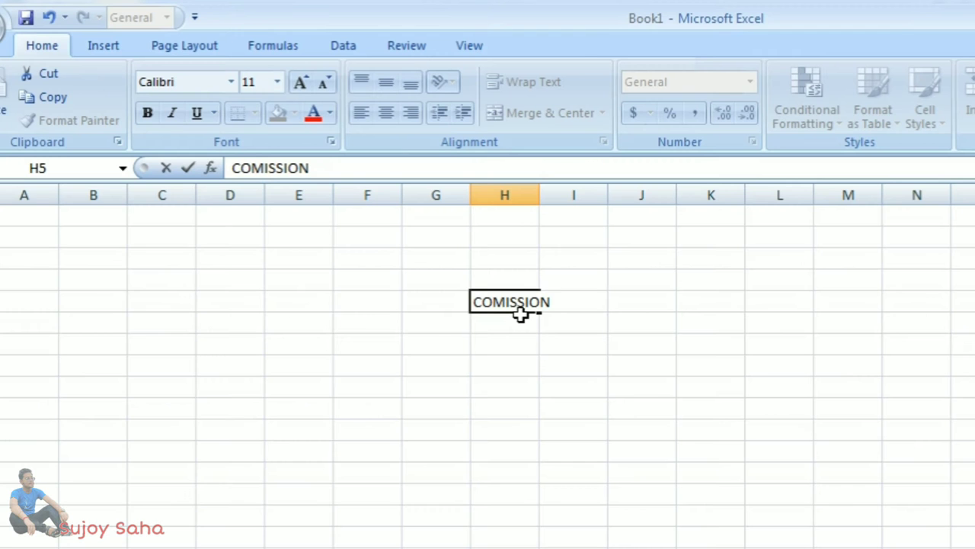
text(PAYOUT)
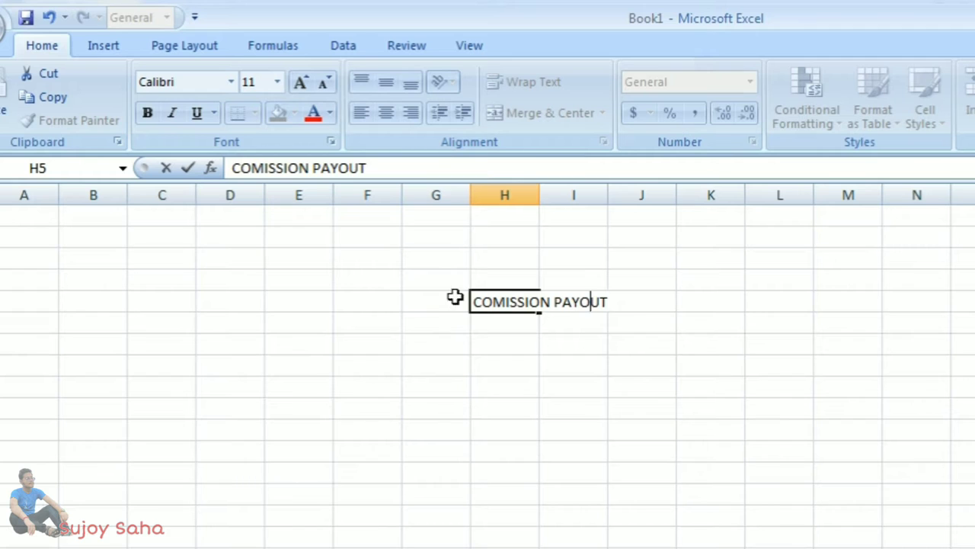
Merge and centre the title across G5:J5, making it bold at size 12.
mouse_move(454, 297)
mouse_down()
mouse_move(638, 323)
mouse_move(711, 300)
mouse_up()
click(712, 300)
drag(461, 300, 647, 306)
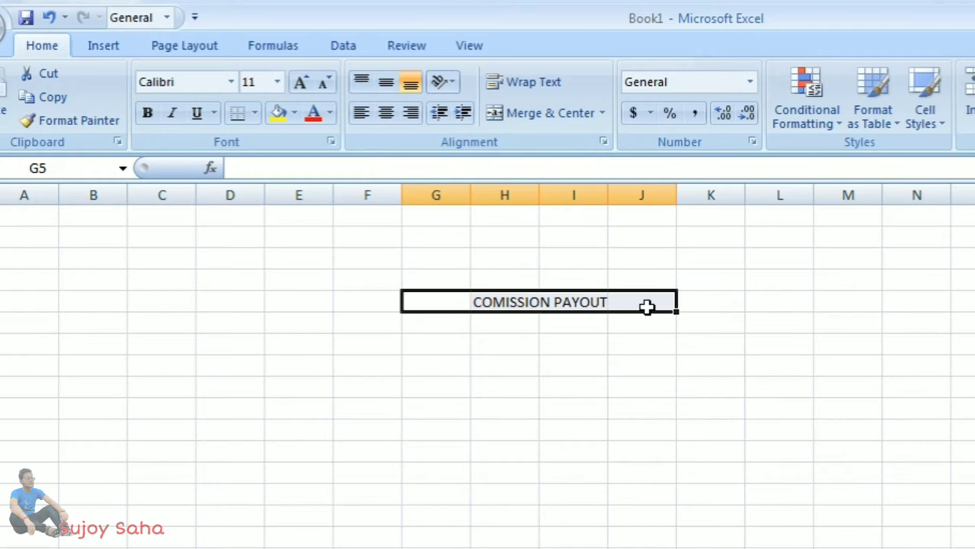
click(537, 84)
click(537, 85)
click(535, 111)
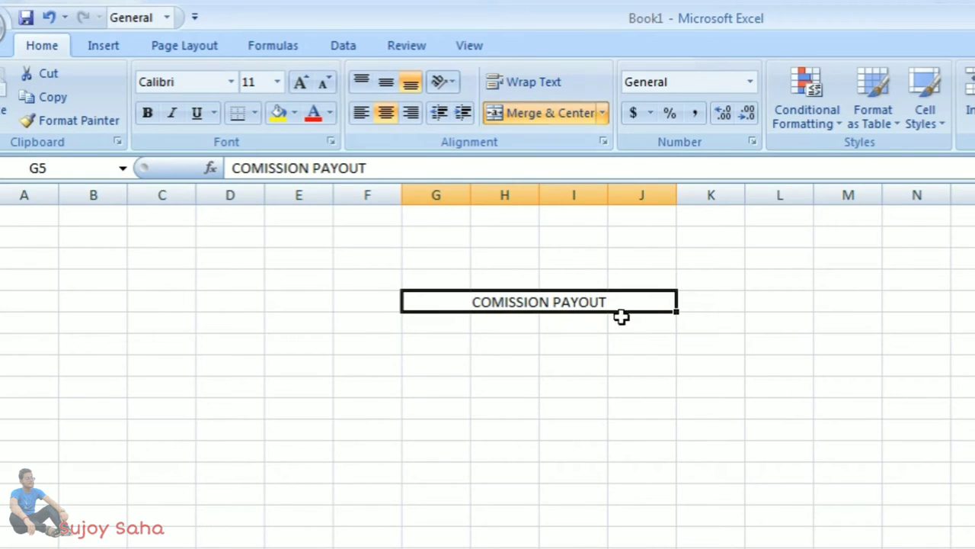
click(148, 113)
click(300, 82)
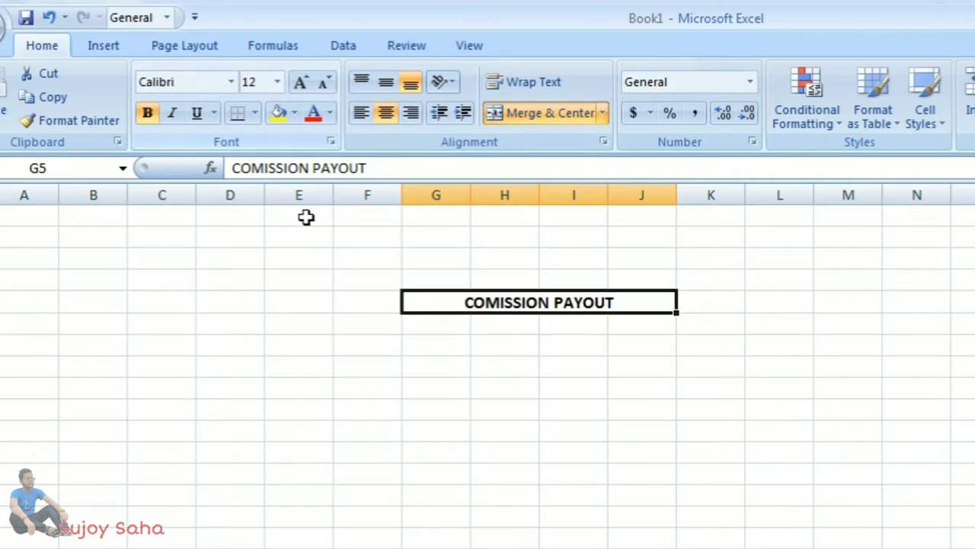
Apply All Borders to the empty block F6:J13 beneath the title.
drag(367, 324, 621, 476)
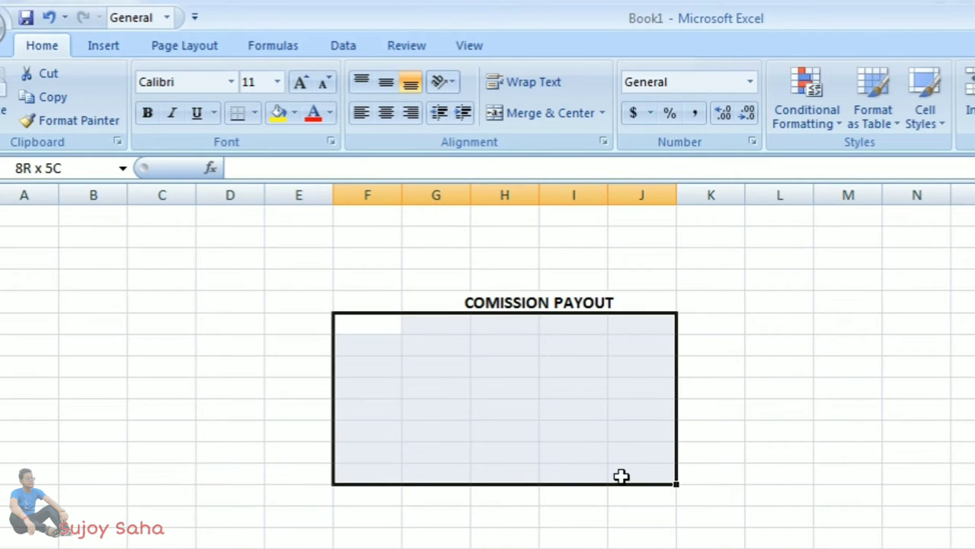
click(253, 114)
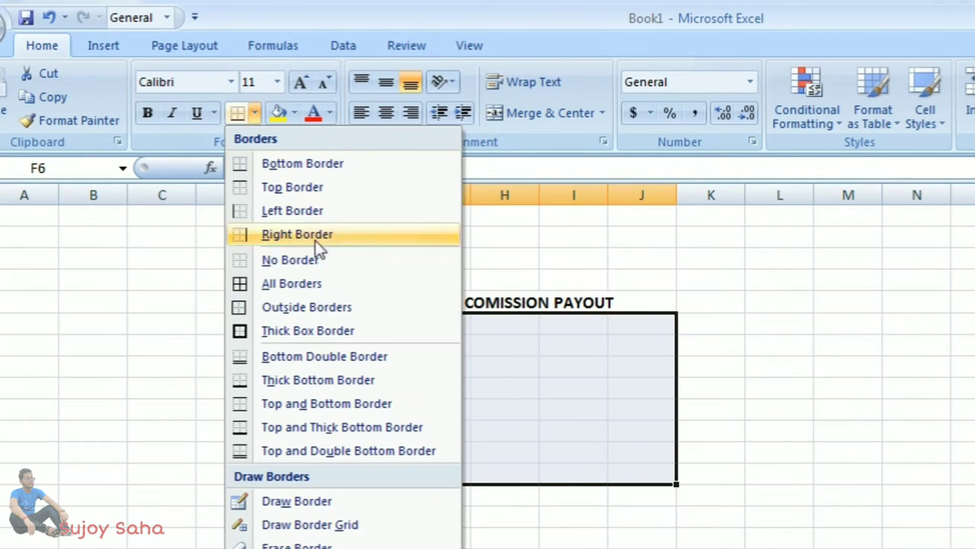
click(315, 284)
click(736, 324)
click(379, 326)
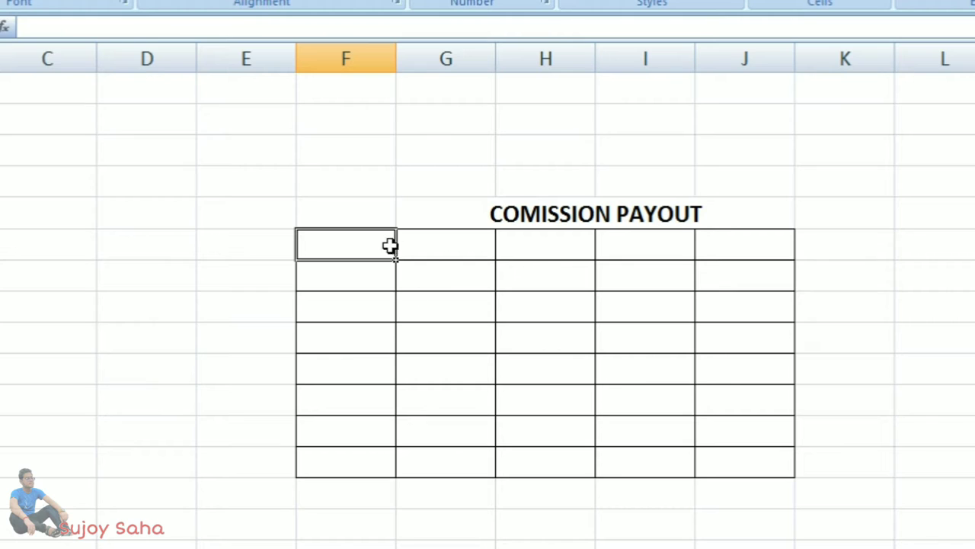
Enter the DEALER NAME and TOTAL AMOUNT headings, widening columns F and G to fit.
text(DEA)
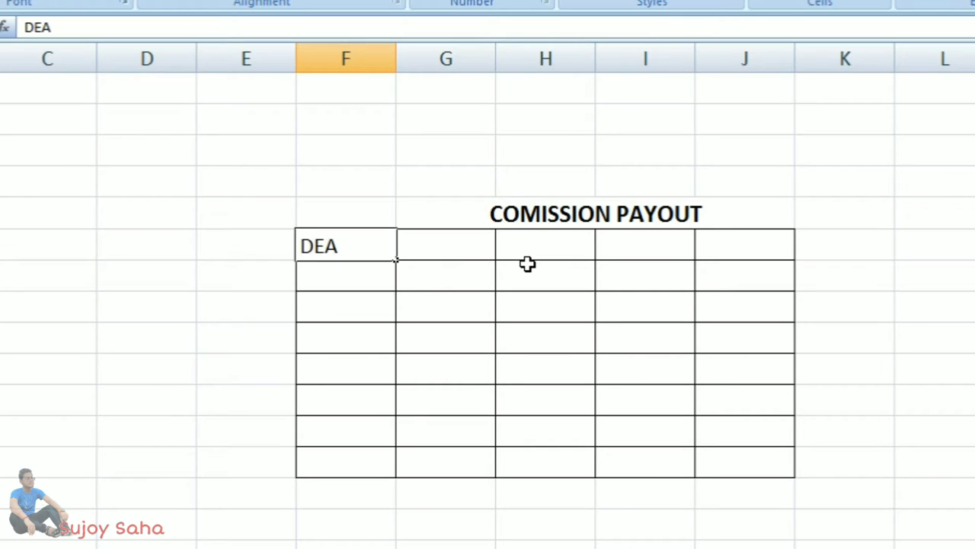
text(LER NAME)
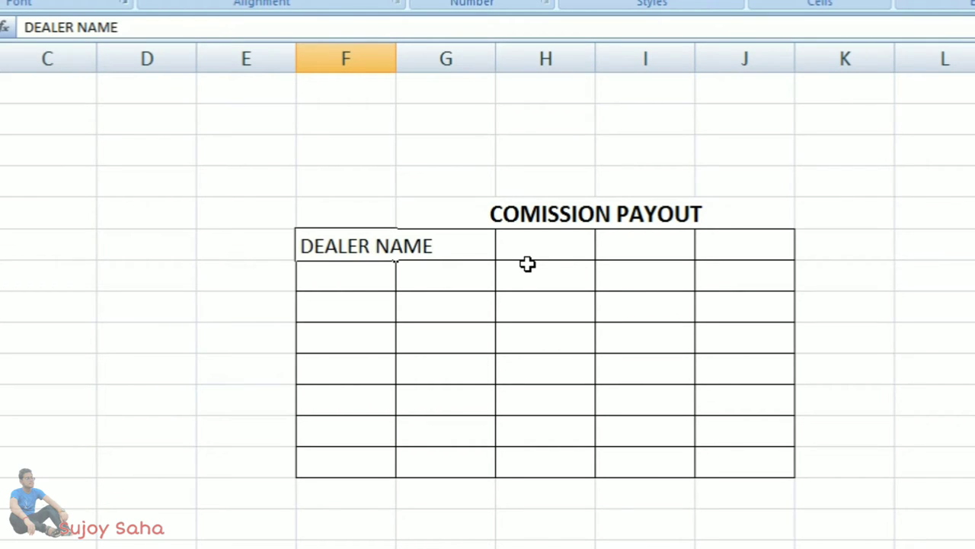
click(399, 59)
click(384, 59)
drag(395, 59, 434, 66)
click(514, 274)
click(514, 249)
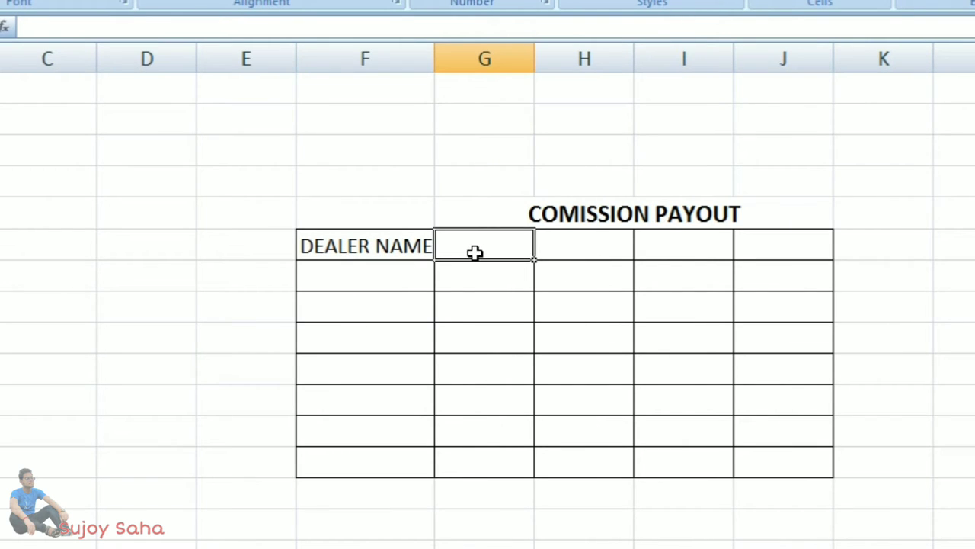
text(TOTAL)
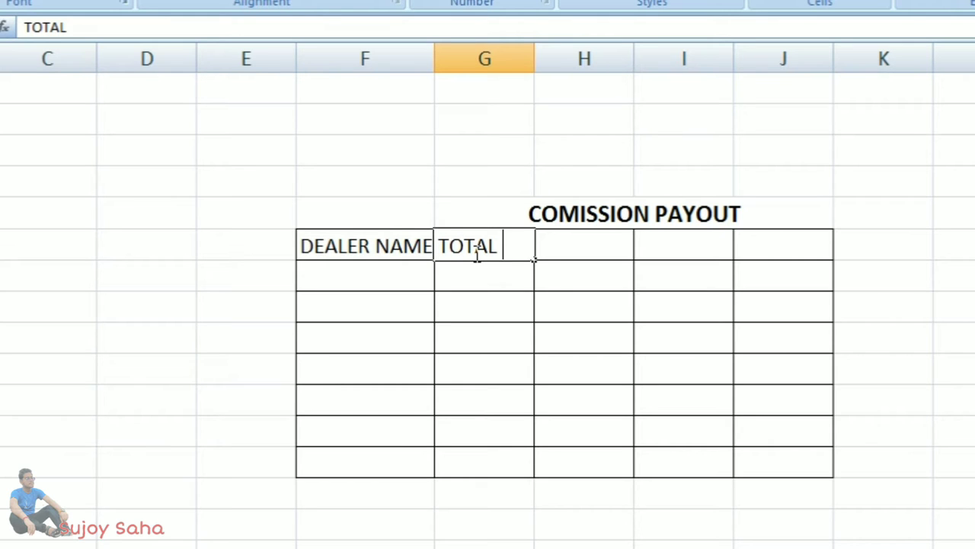
text( AMOU)
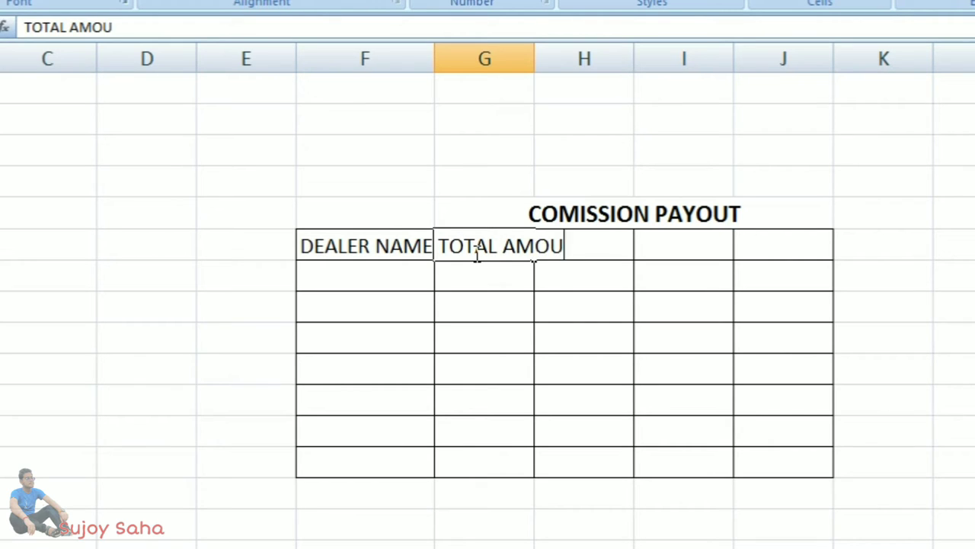
text(NT)
mouse_move(539, 55)
mouse_down()
mouse_move(487, 55)
mouse_move(593, 55)
mouse_up()
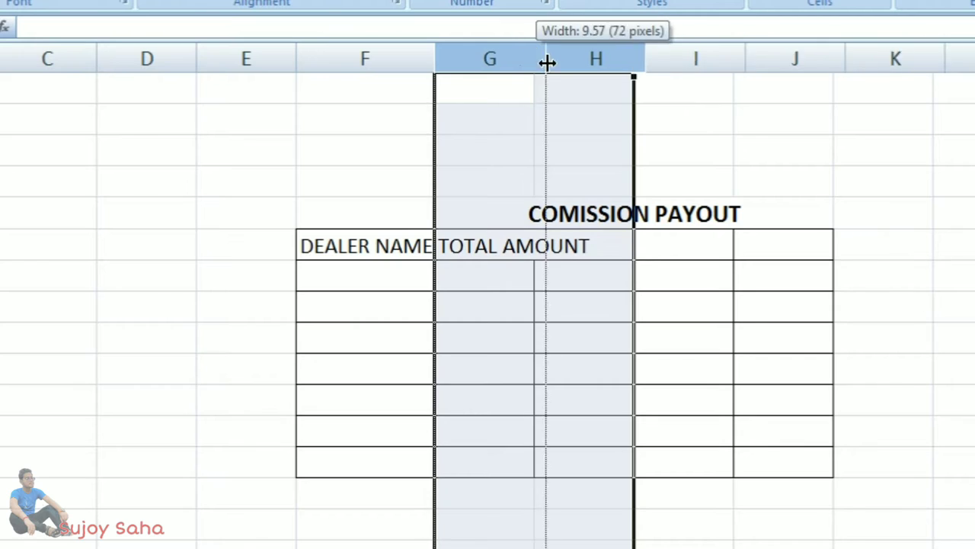
Enter the % and COMISSION headings in H6 and I6.
click(686, 246)
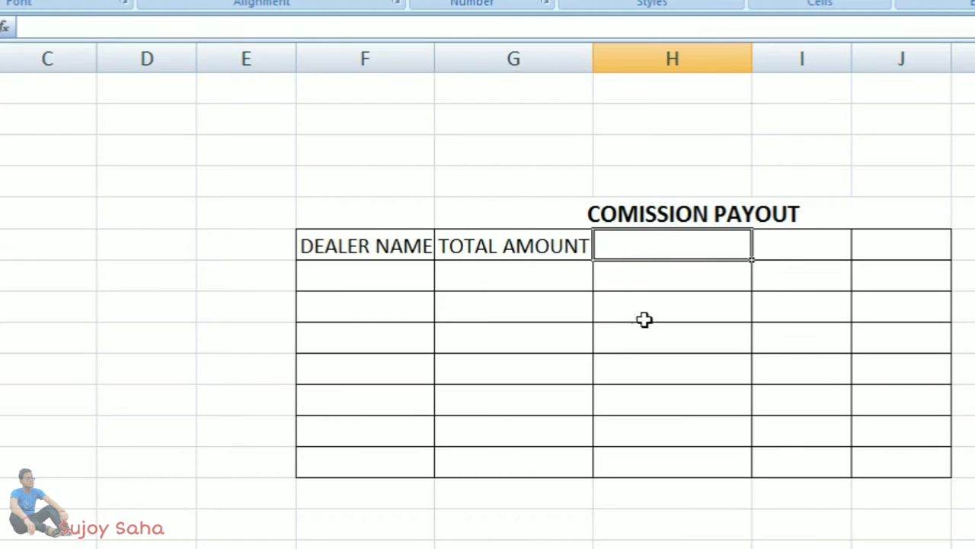
text(%)
click(842, 251)
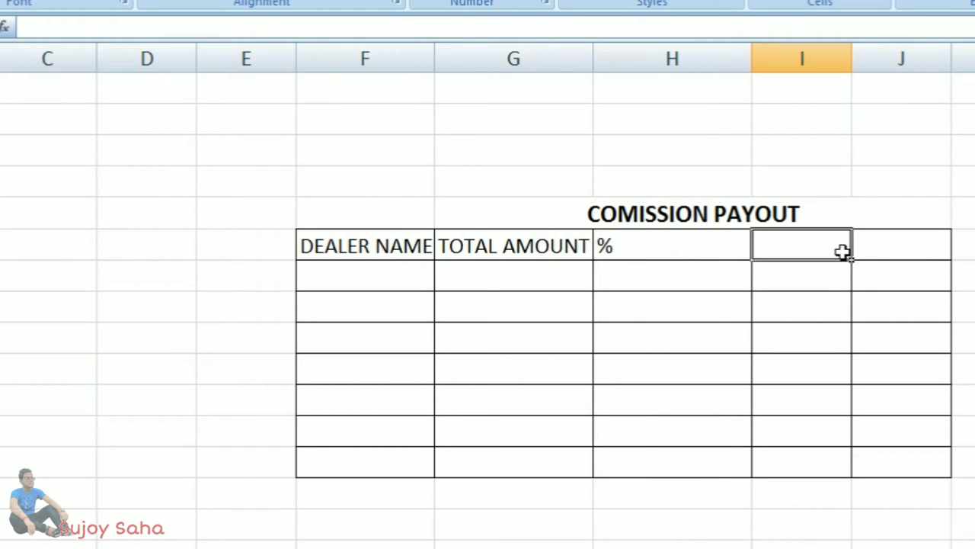
text(C)
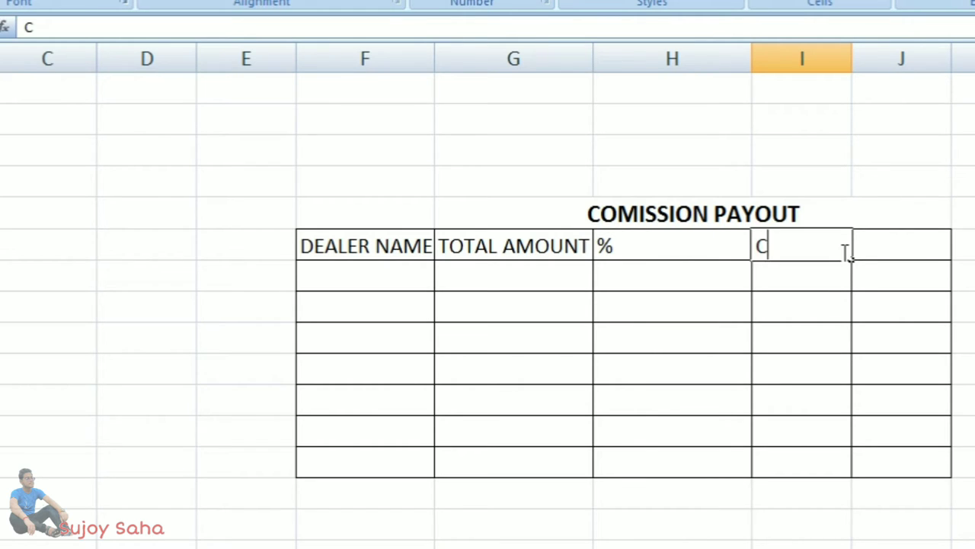
text(OMM)
key(BackSpace)
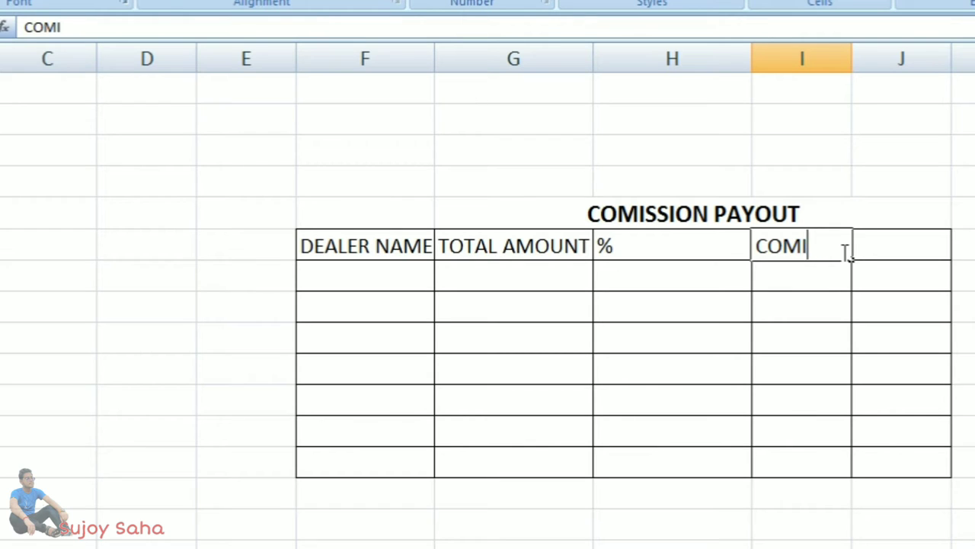
text(SSION)
key(Return)
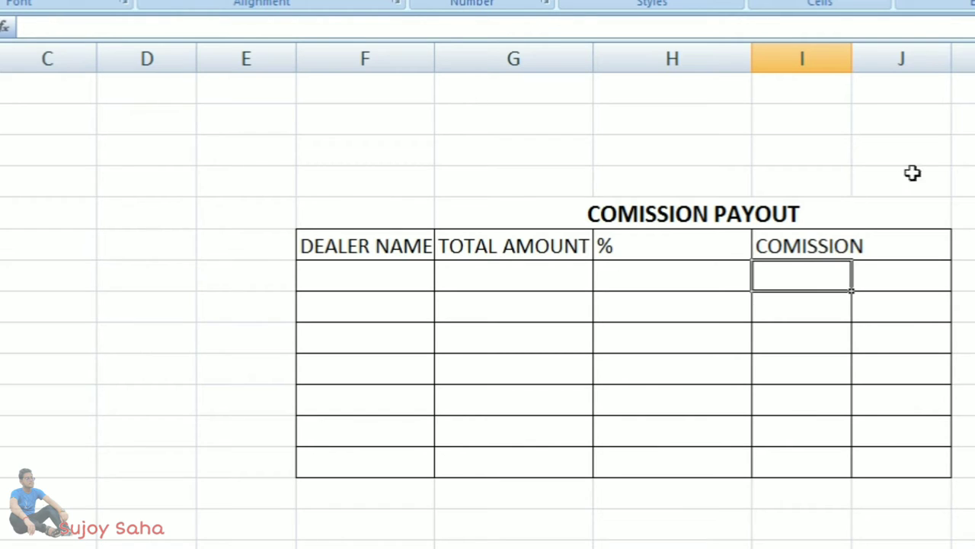
Undo an accidental merge, squeeze column J nearly shut and widen column I.
mouse_move(807, 255)
mouse_down()
mouse_move(904, 350)
mouse_move(905, 470)
mouse_up()
click(342, 0)
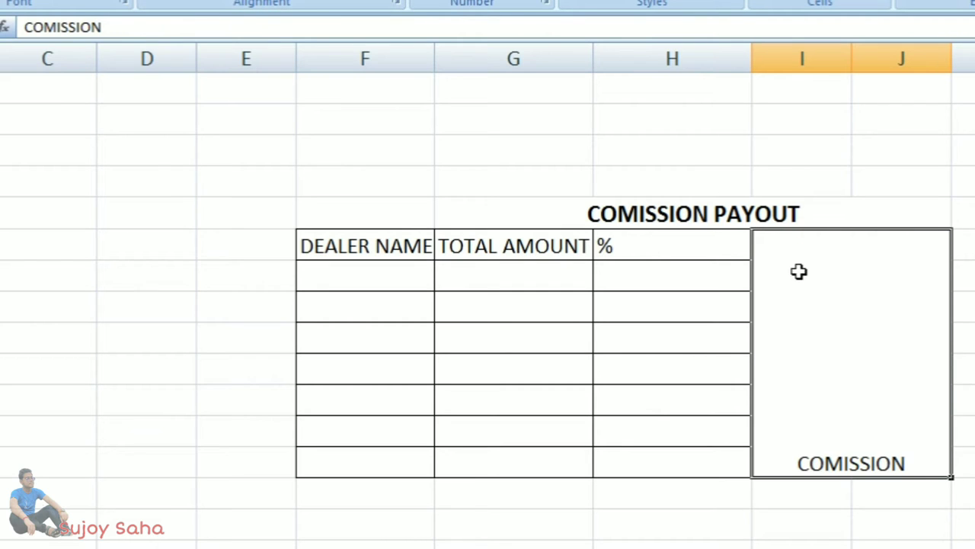
key(ctrl+z)
click(831, 271)
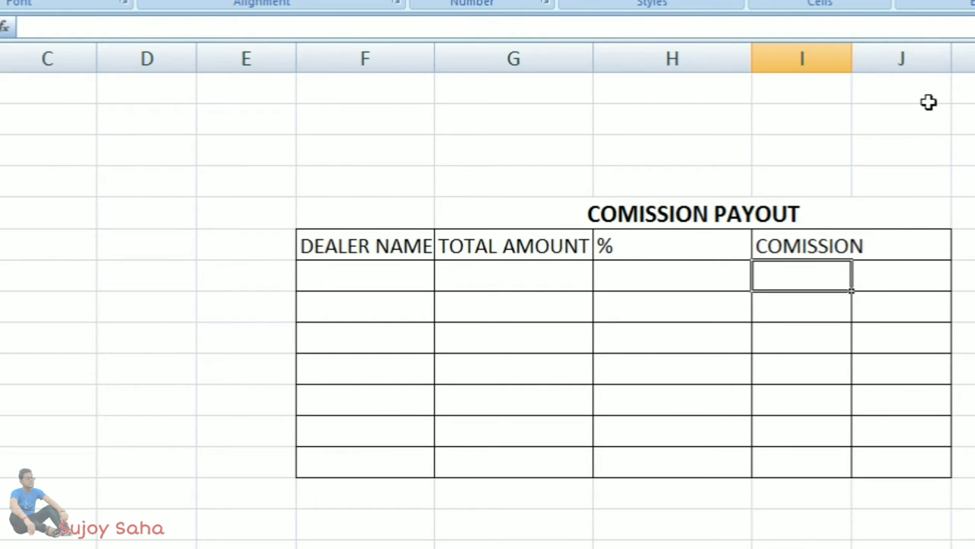
mouse_move(952, 59)
mouse_down()
mouse_move(939, 69)
mouse_move(871, 68)
mouse_move(855, 59)
mouse_move(868, 63)
mouse_up()
click(327, 289)
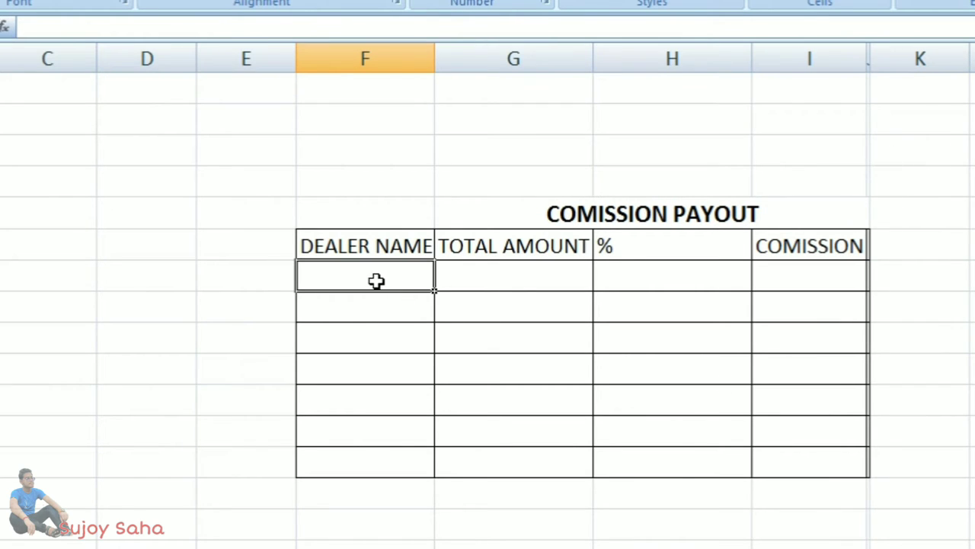
Enter dealers SHYAM AUTO and BM MOTORS under DEALER NAME.
click(366, 315)
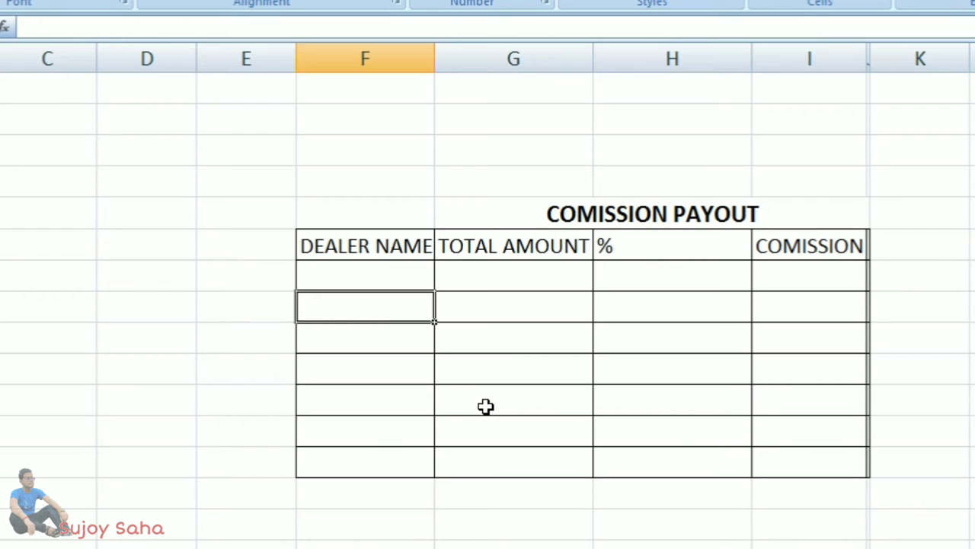
text(SHYAN)
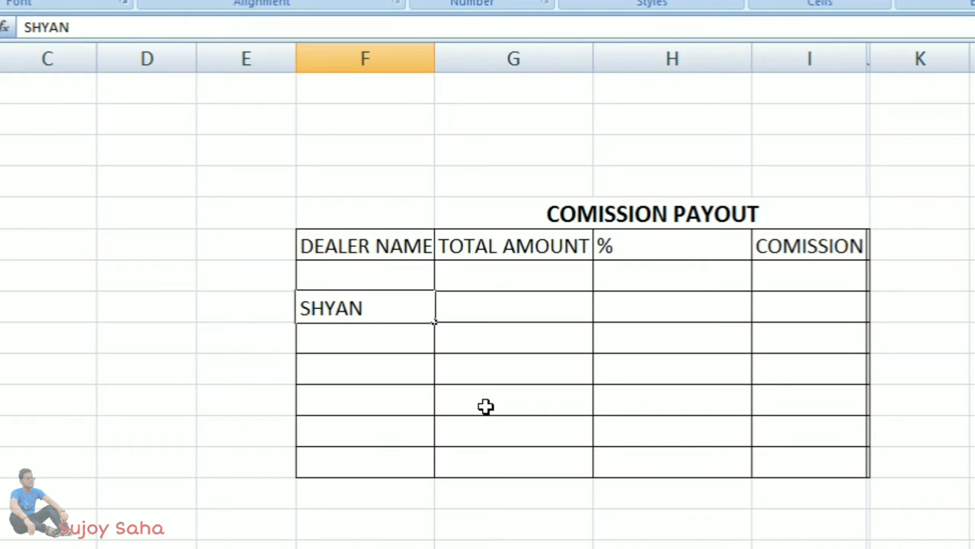
text(N)
key(BackSpace)
text(M AU)
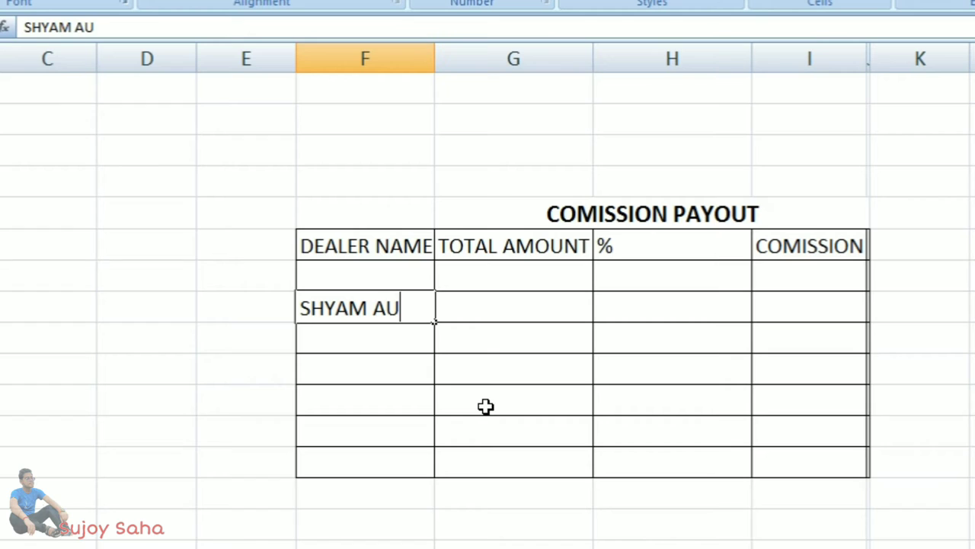
text(TO)
key(Return)
text(BM )
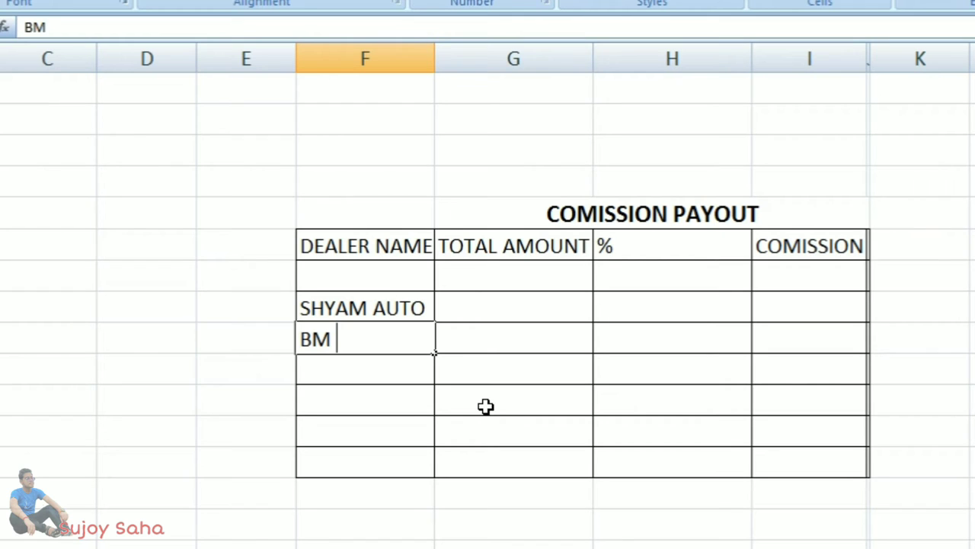
text(MOTOTR)
key(BackSpace)
key(BackSpace)
text(R)
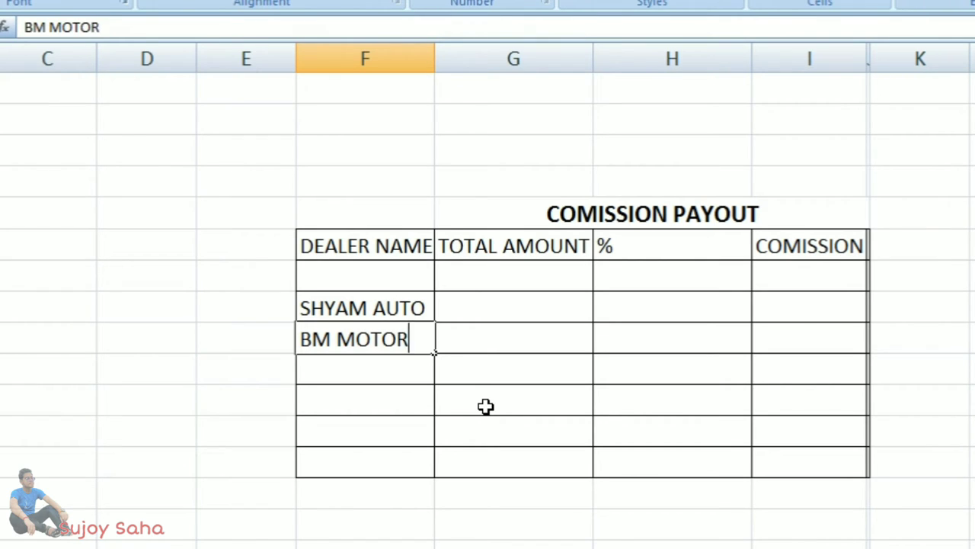
text(S)
key(Return)
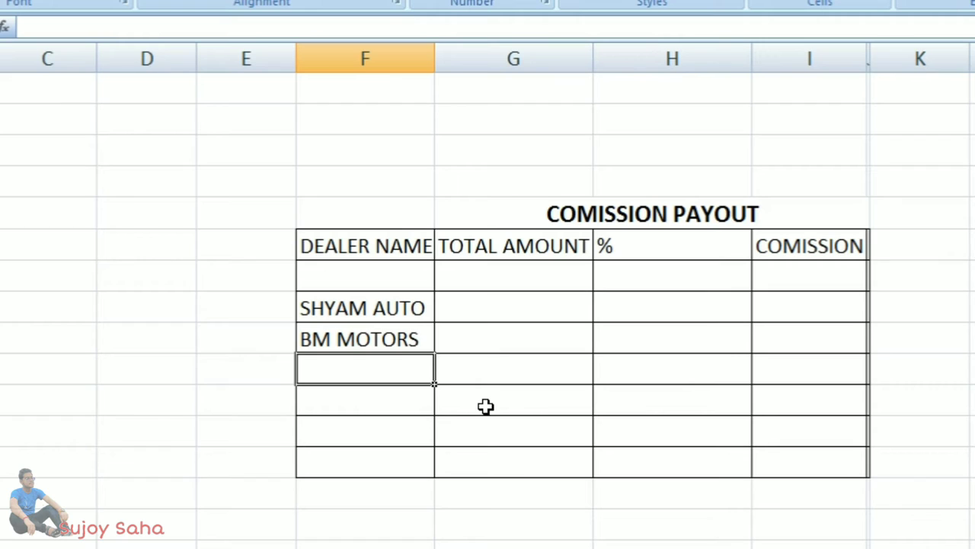
Add dealers SS ENTERPRISE, SK AUTO, AKG MOTO and CS AUTO below them.
text(SS ENTER)
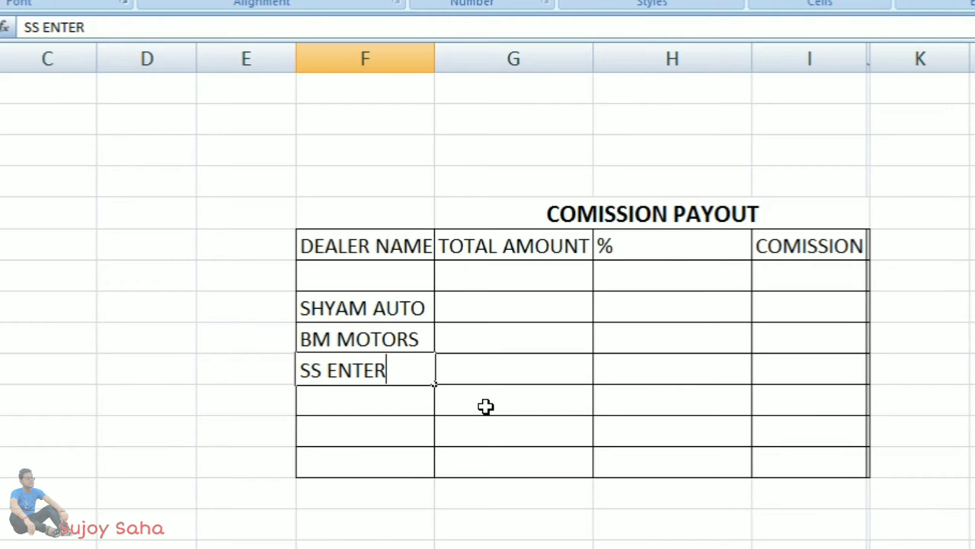
text(PRICE)
key(BackSpace)
text(SE)
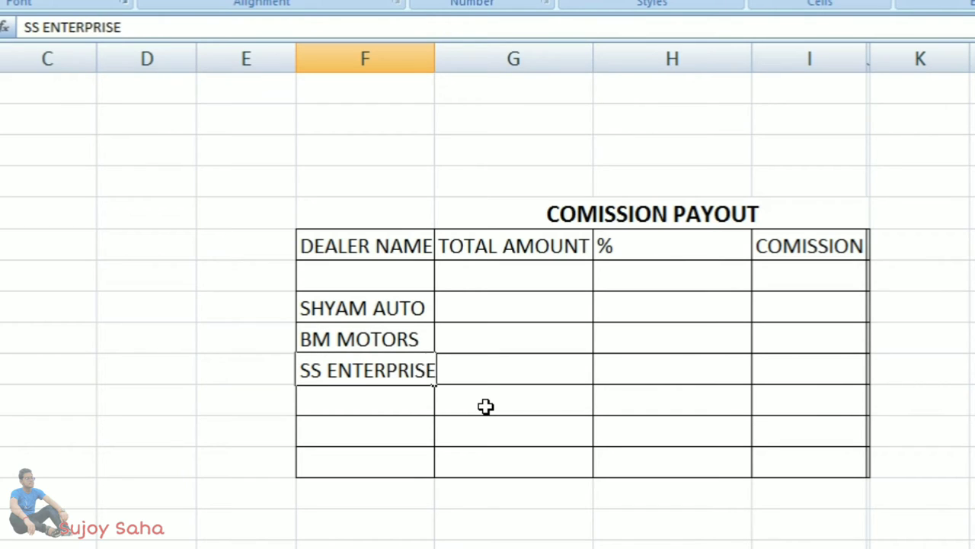
key(Return)
text(SK )
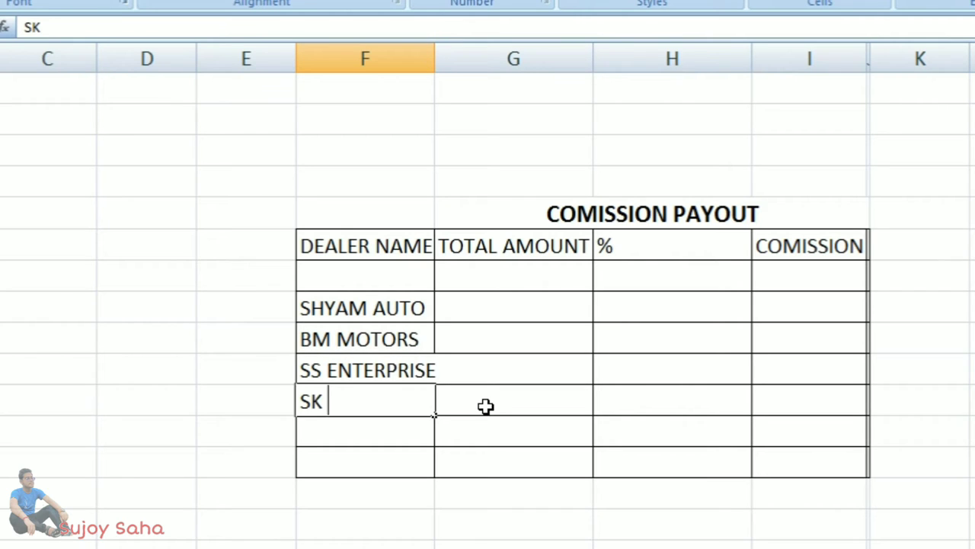
text(AUTO)
key(Return)
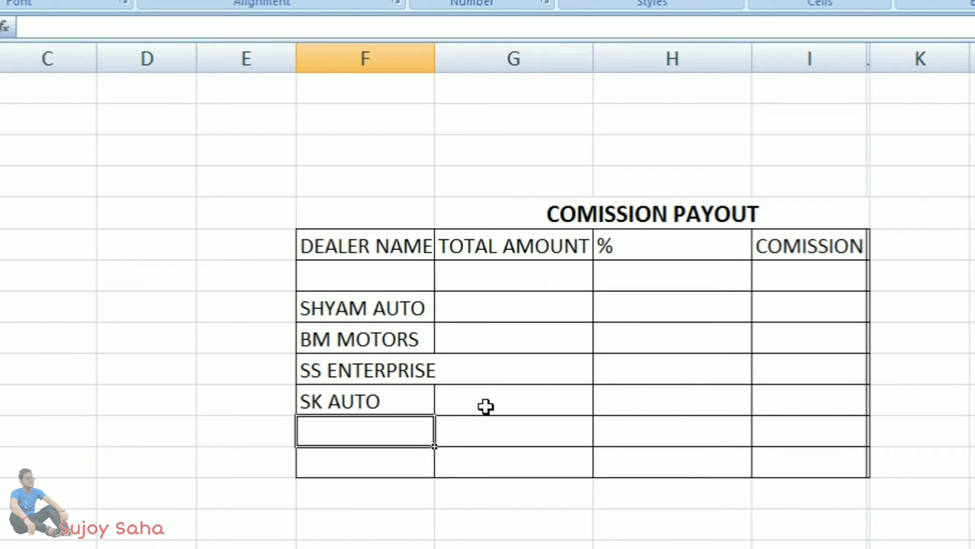
text(AKG )
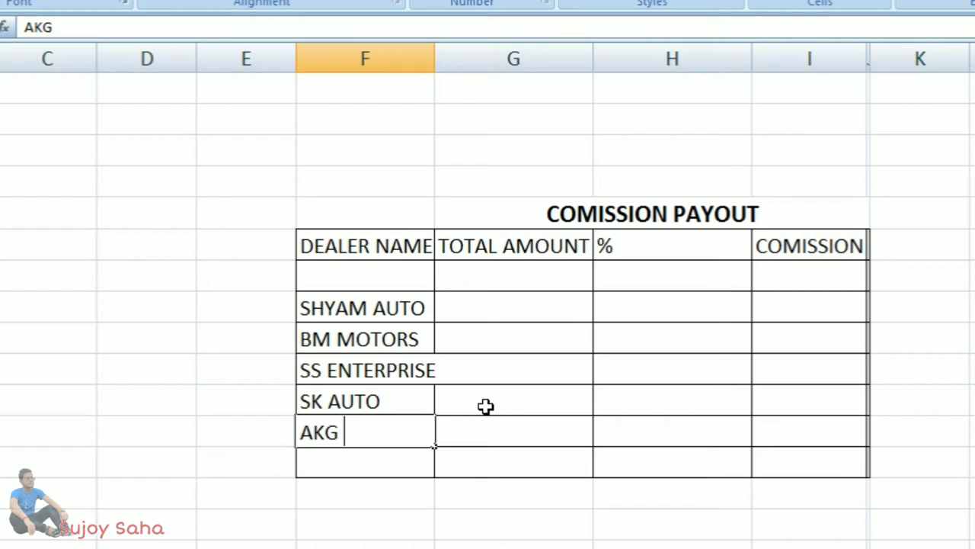
text(MOTO)
key(Return)
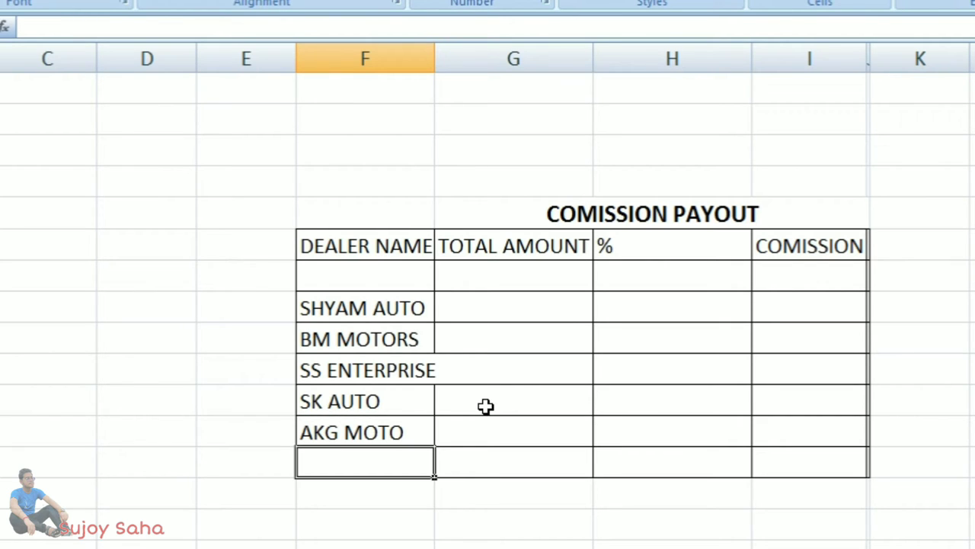
text(CS )
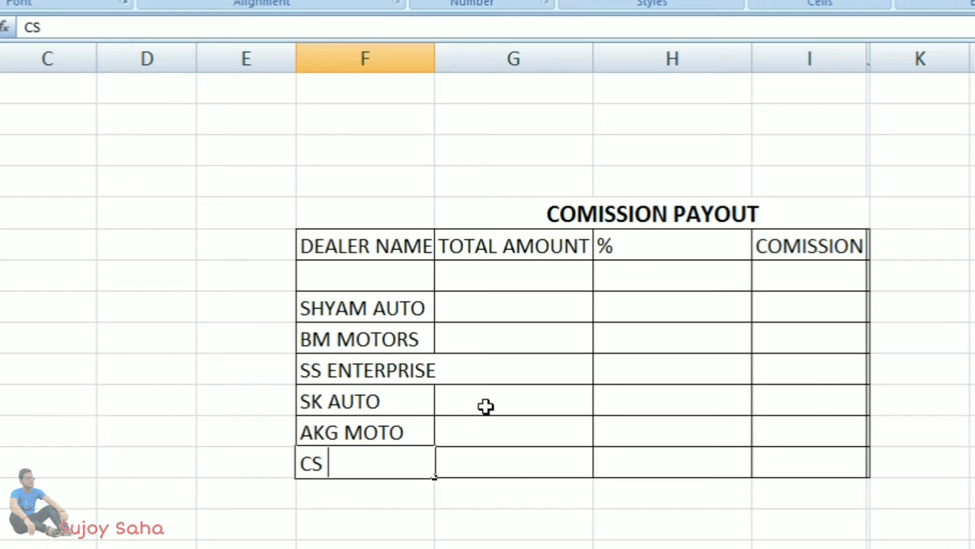
text(AUTO)
key(Right)
Enter total amounts 100000, 50000 and 127000 for the first three dealers.
key(Up)
key(Up)
key(Up)
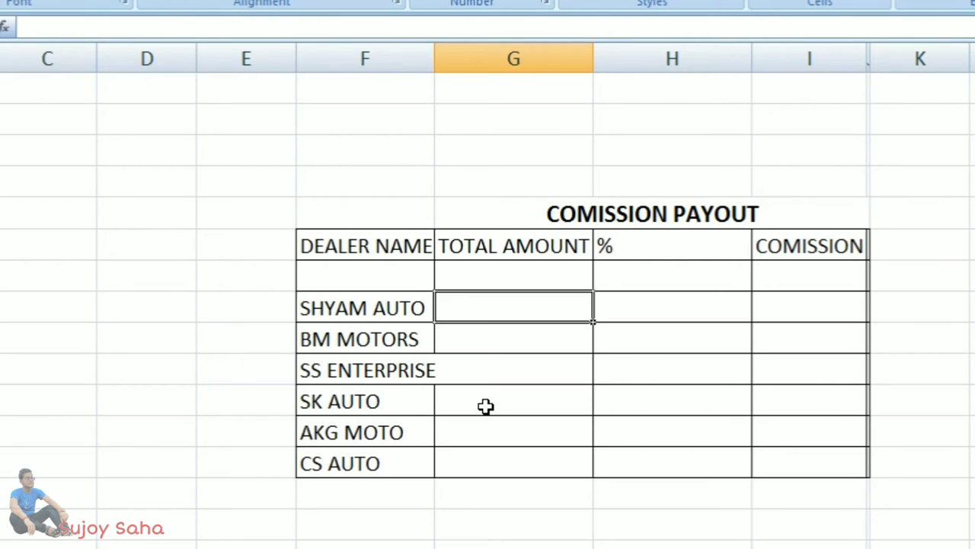
text(1)
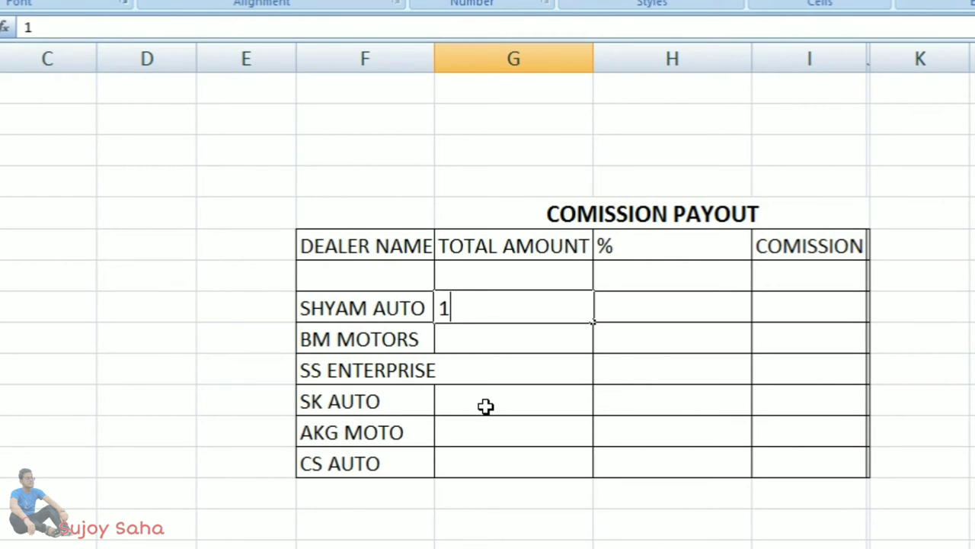
text(00000)
key(Return)
text(5000)
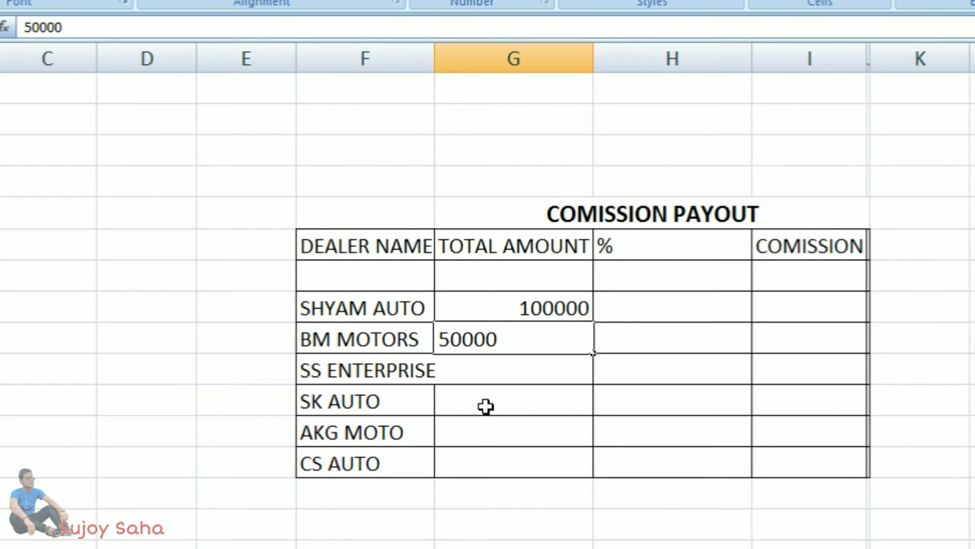
key(Return)
text(127000)
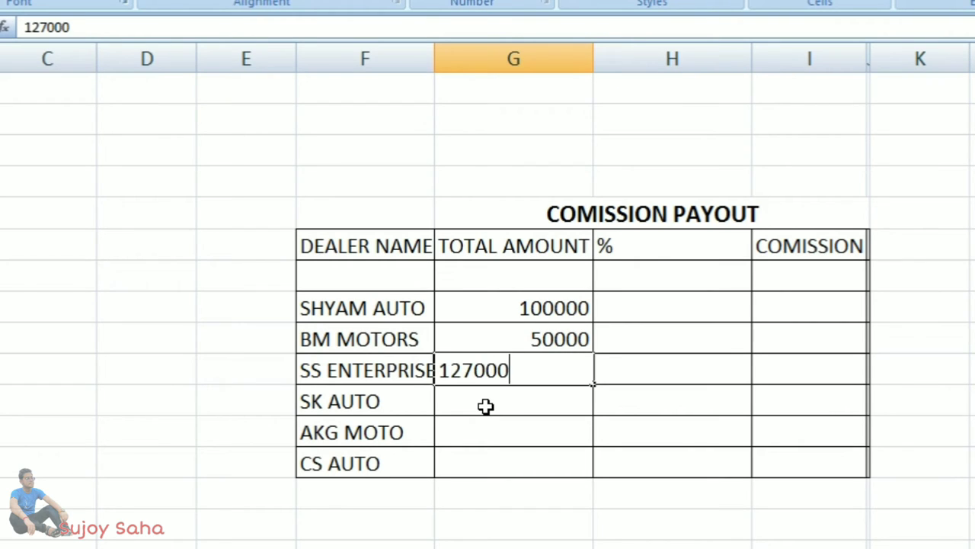
key(Return)
Enter total amounts 250000, 110000 and 305000 for the last three dealers.
text(2)
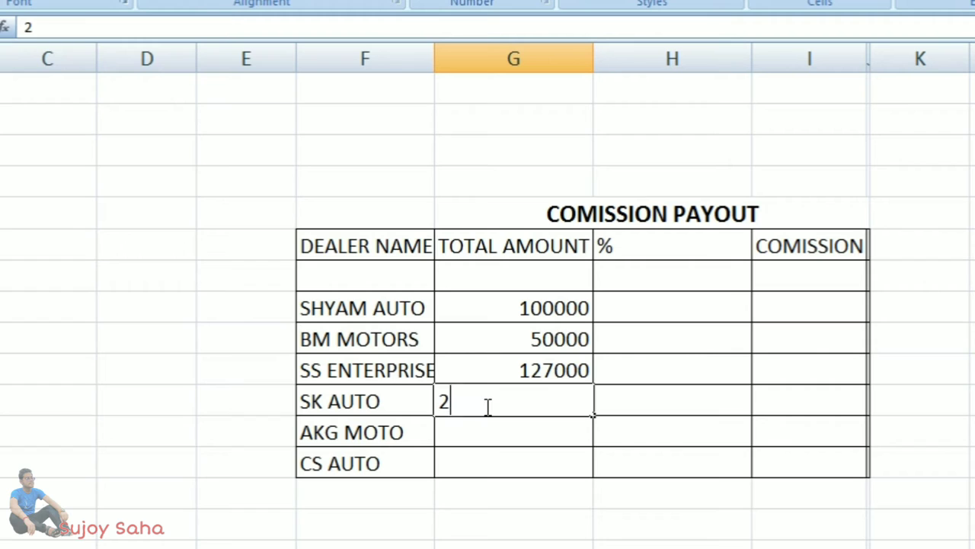
text(50000)
key(Return)
text(1)
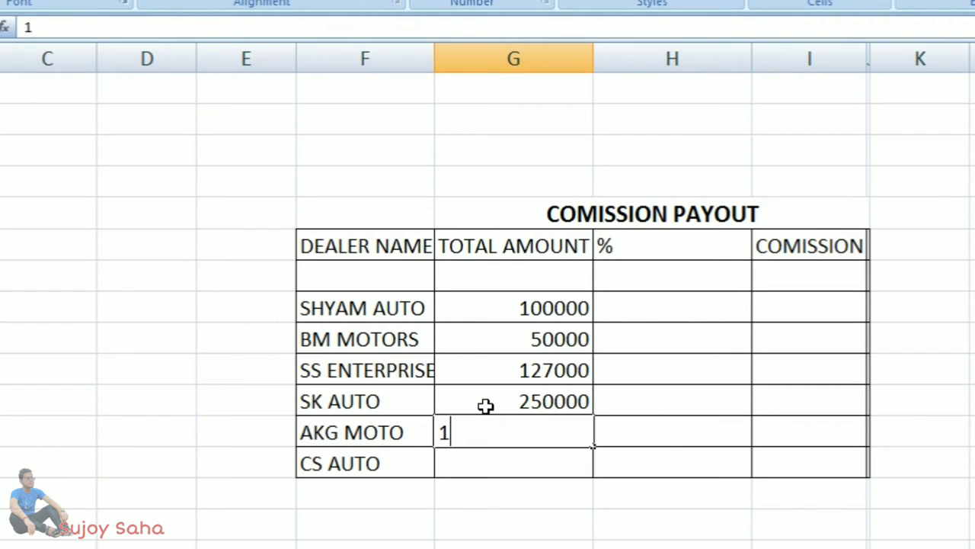
text(10000)
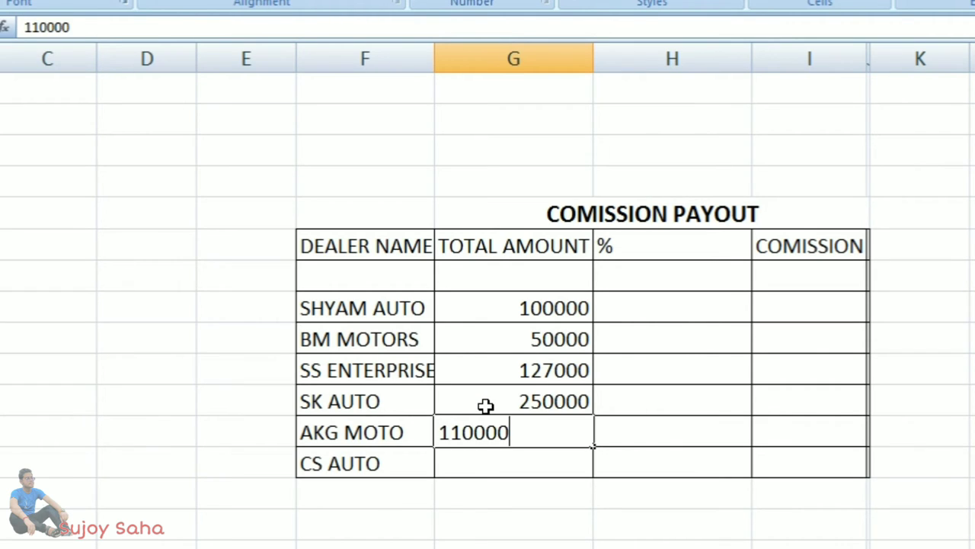
key(Return)
text(30500)
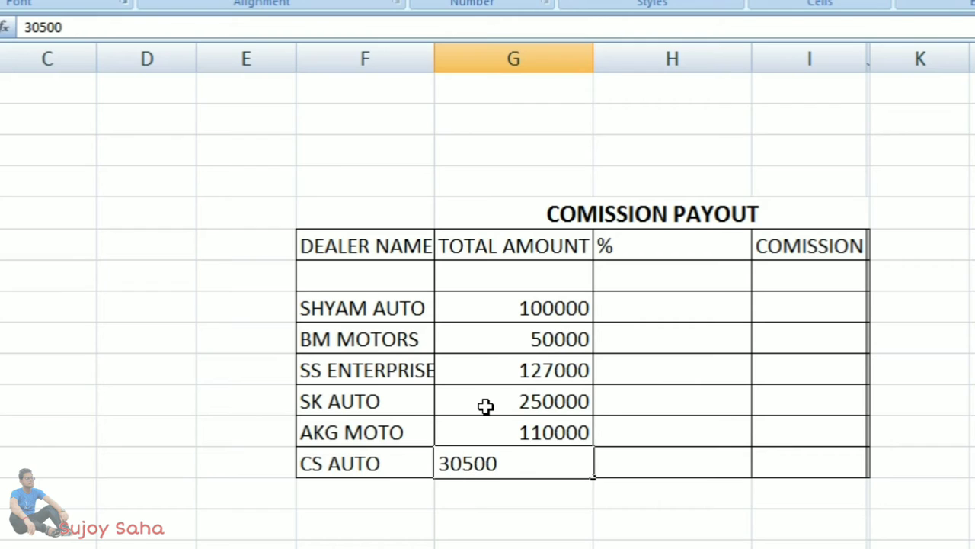
key(Return)
key(Right)
key(Up)
key(Up)
key(Up)
key(Up)
key(Up)
key(Up)
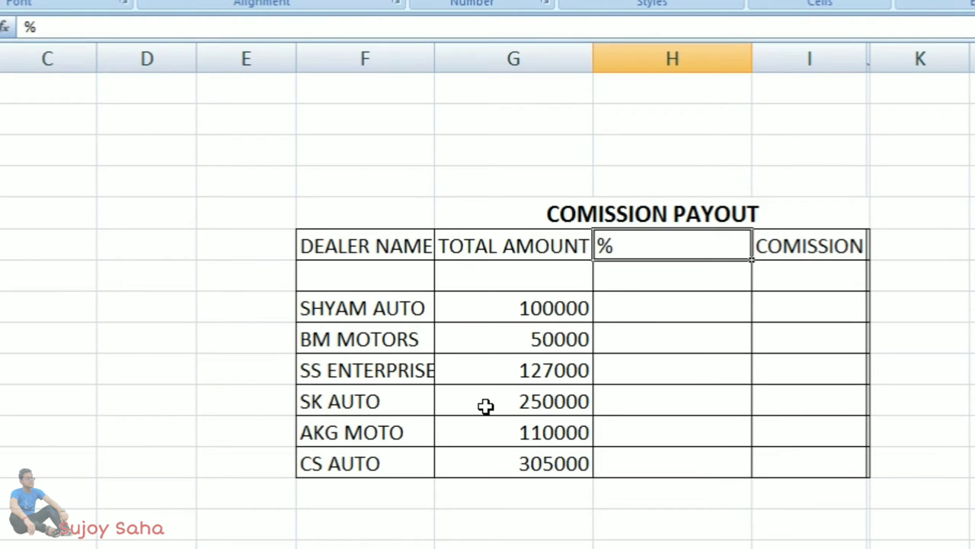
Enter percentages 10, 5 and 20 for the first three dealers.
key(Down)
key(Down)
text(10)
key(Return)
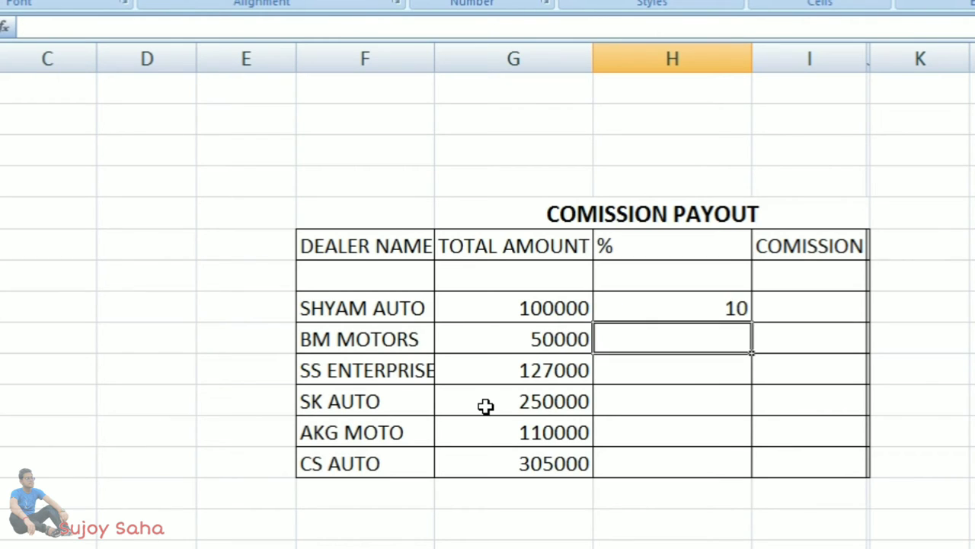
text(5)
key(Return)
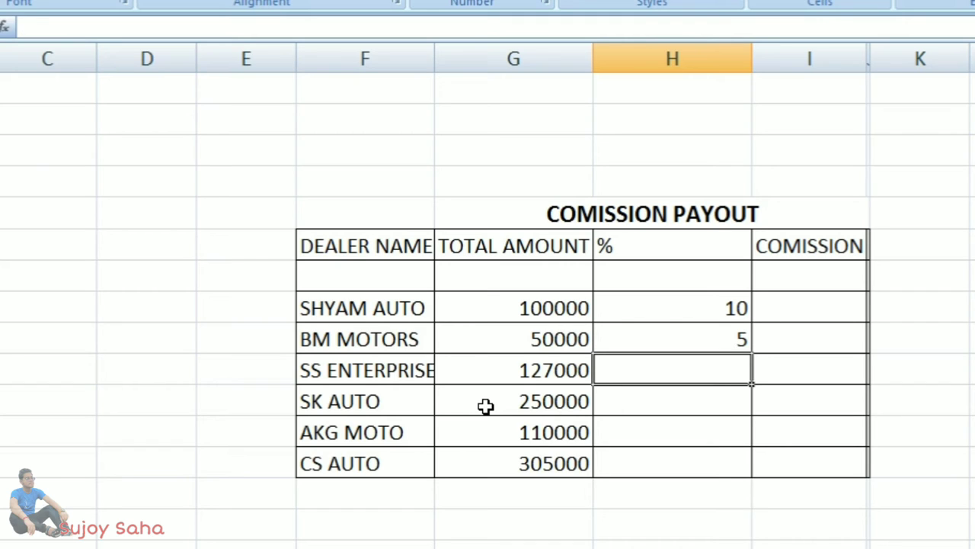
text(20)
key(Return)
Enter percentages 20, 15 and 20 for the last three dealers.
text(20)
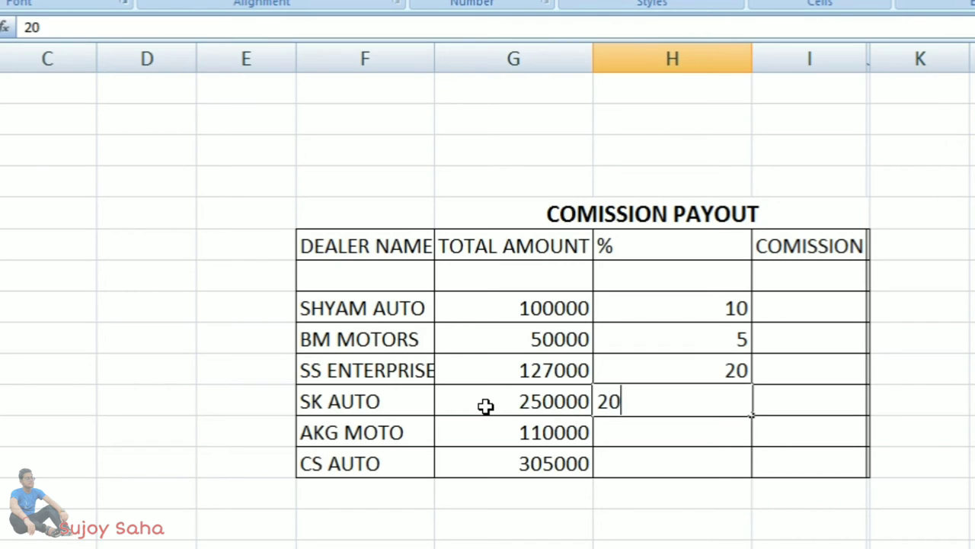
key(Return)
text(15)
key(Return)
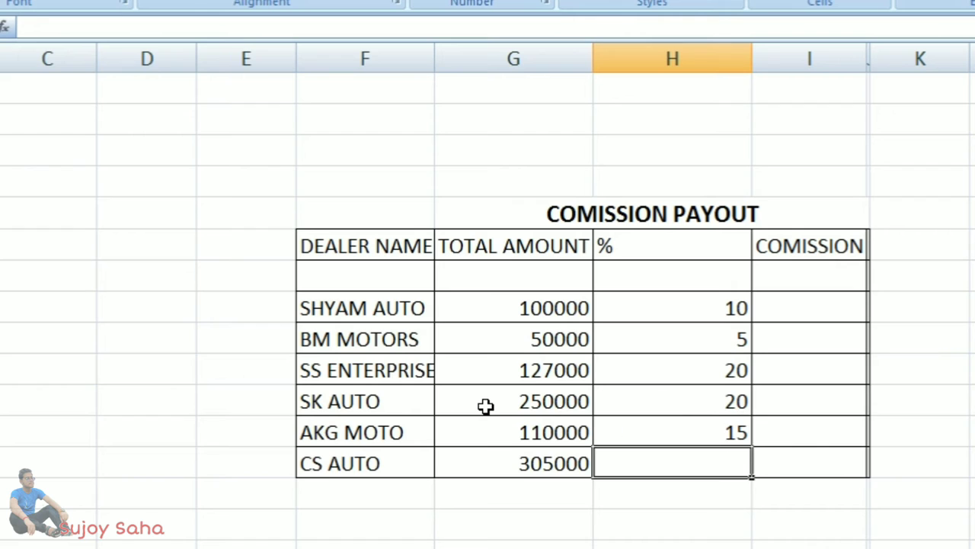
text(2)
key(Tab)
key(Up)
key(Up)
key(Up)
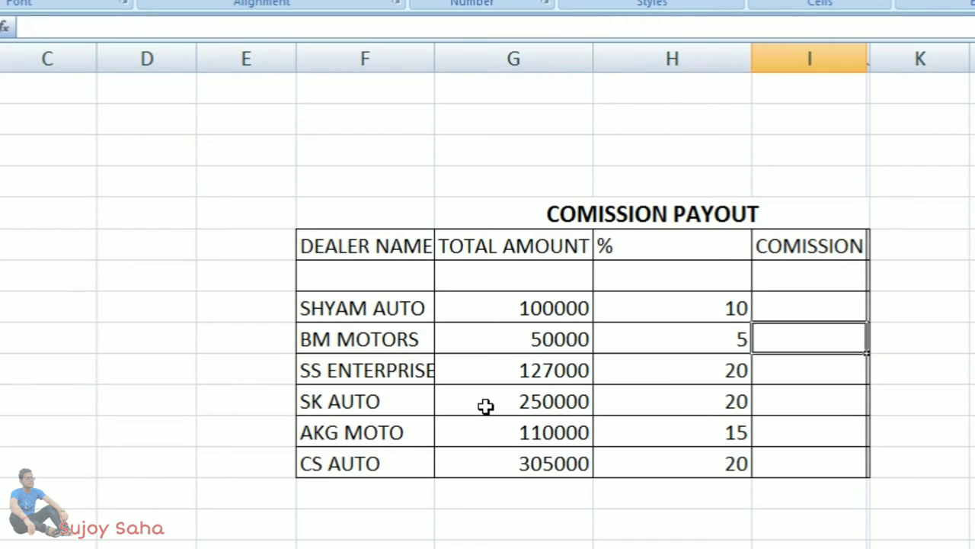
key(Up)
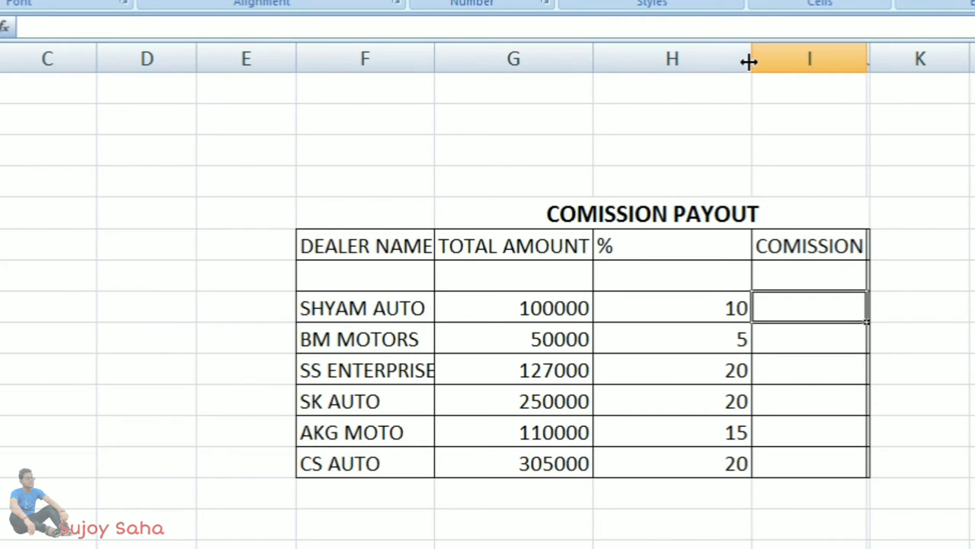
Narrow the % column to fit and fill the dealer names yellow.
drag(749, 61, 633, 122)
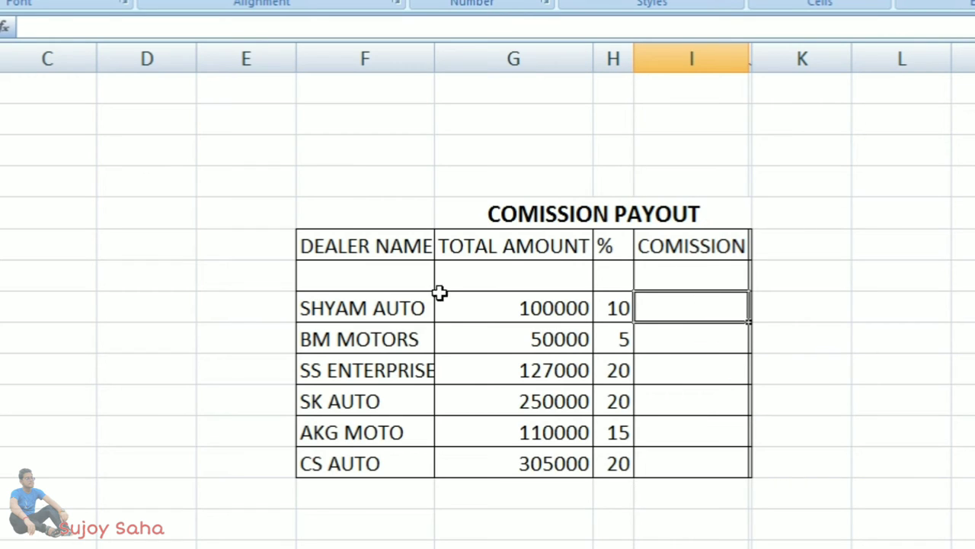
drag(390, 313, 368, 464)
click(76, 2)
Fill the header row, DEALER NAME through COMISSION, light olive green.
click(375, 250)
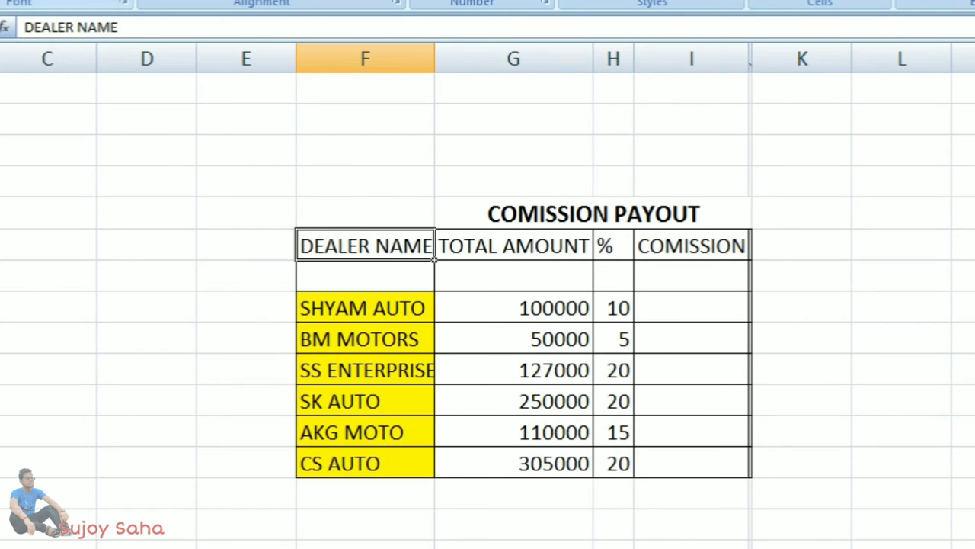
click(77, 2)
drag(560, 248, 675, 246)
click(374, 251)
drag(374, 252, 707, 243)
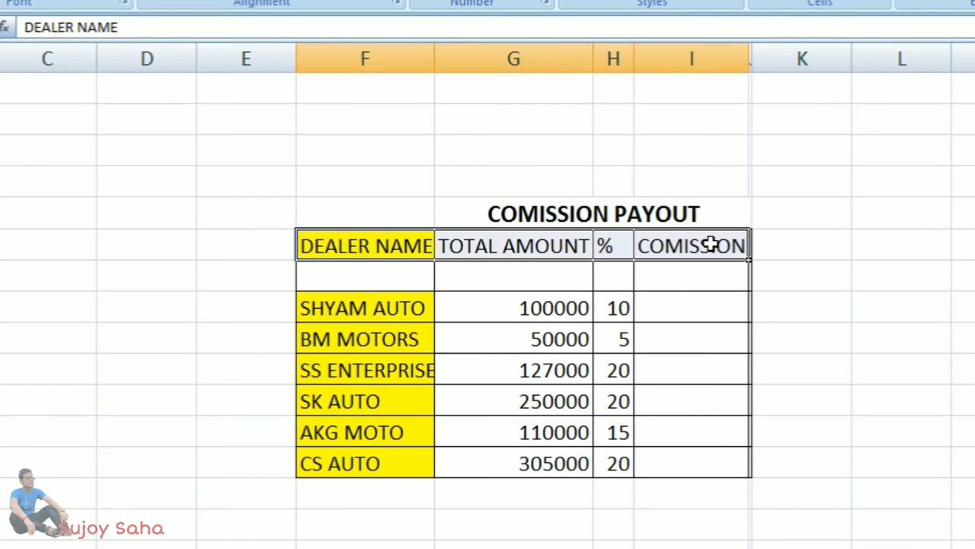
click(86, 1)
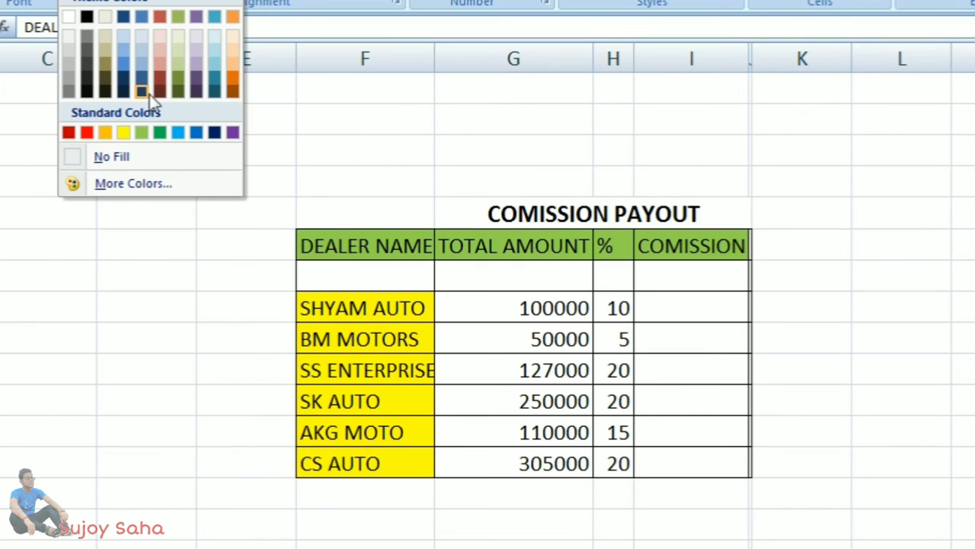
click(180, 50)
click(626, 305)
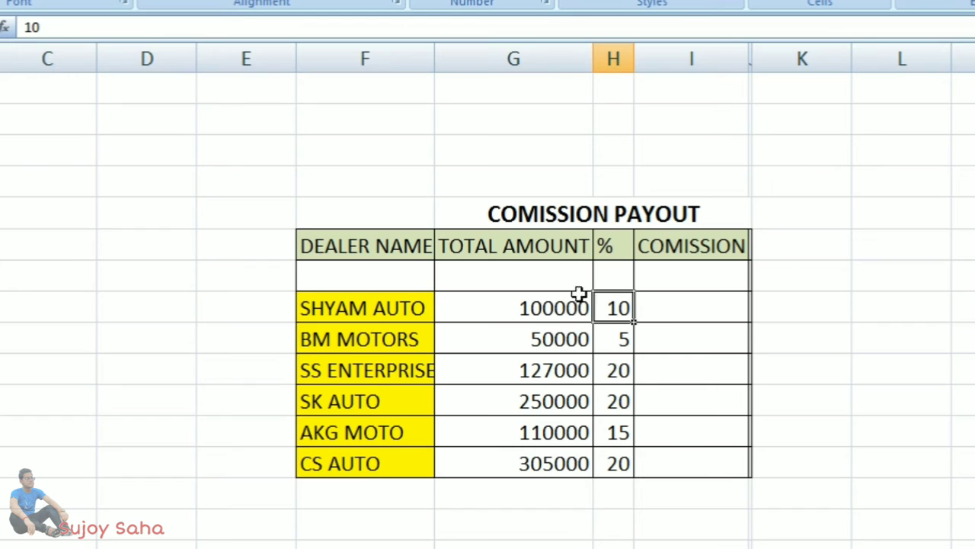
click(694, 305)
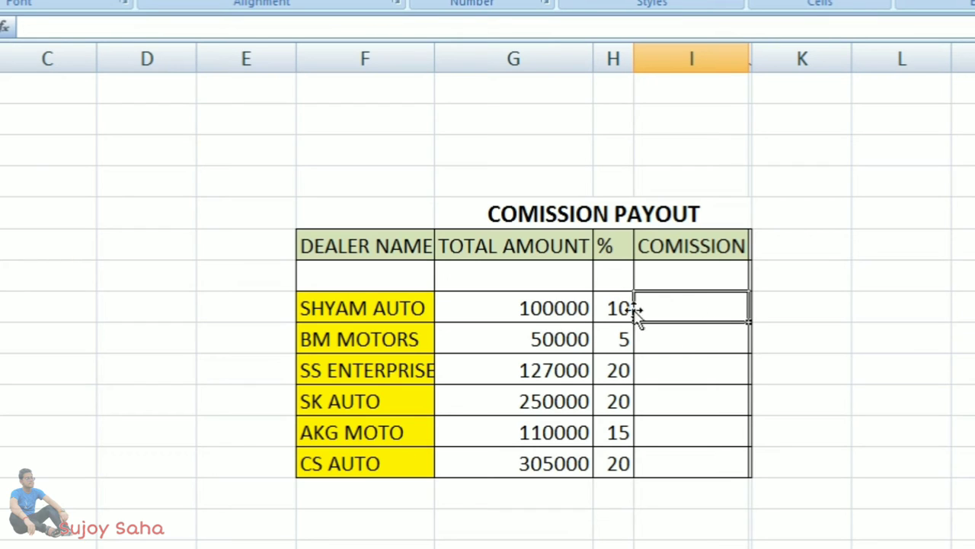
Compute SHYAM AUTO's commission as =G8*10/100, giving 10000.
text(=)
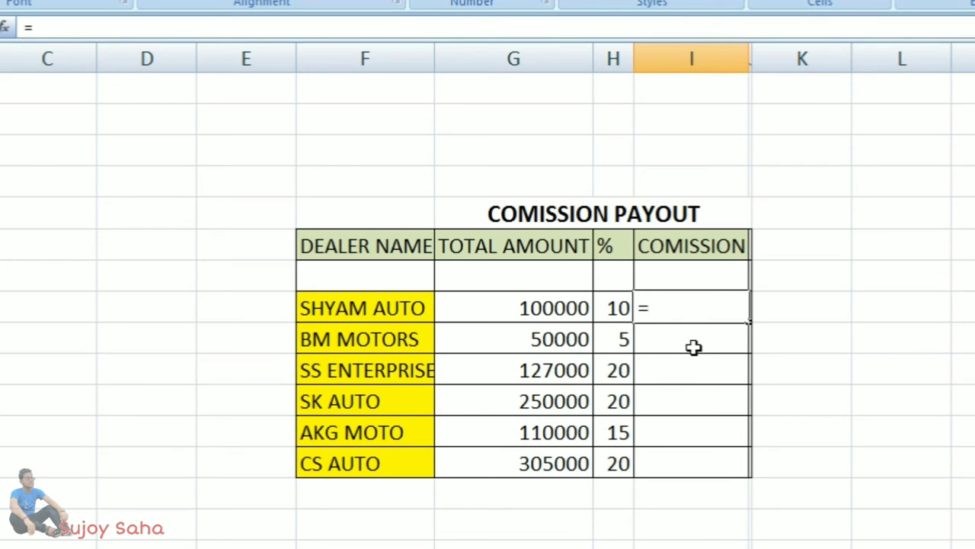
click(497, 310)
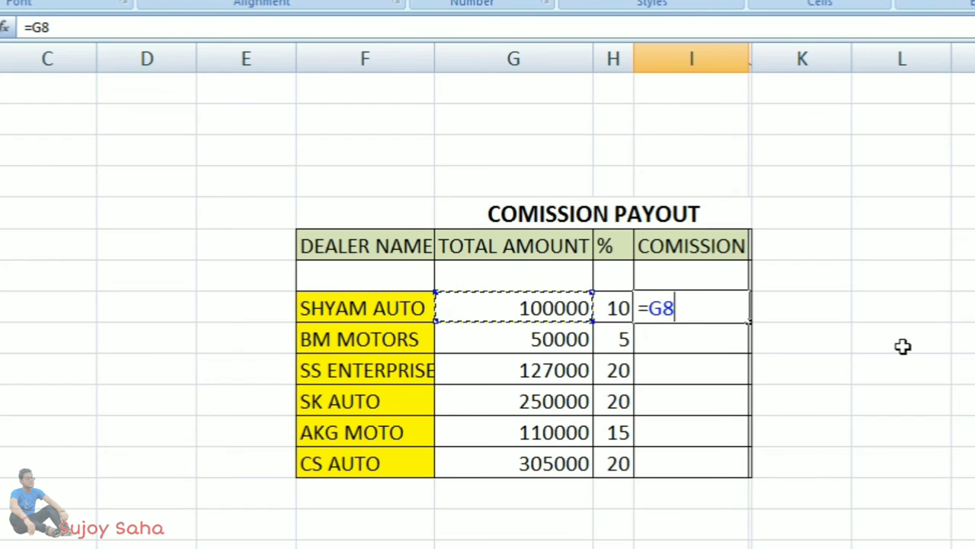
text(* 10/1)
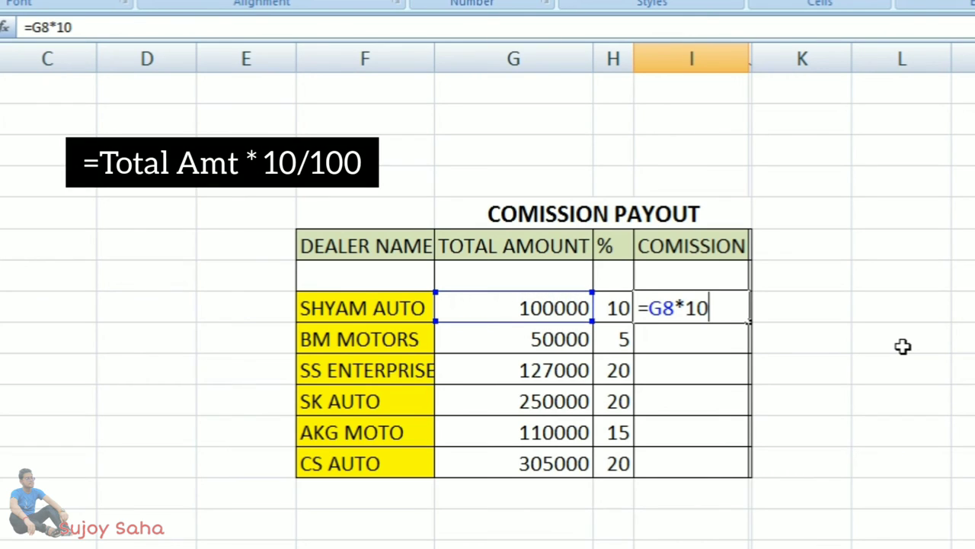
text(00)
key(Return)
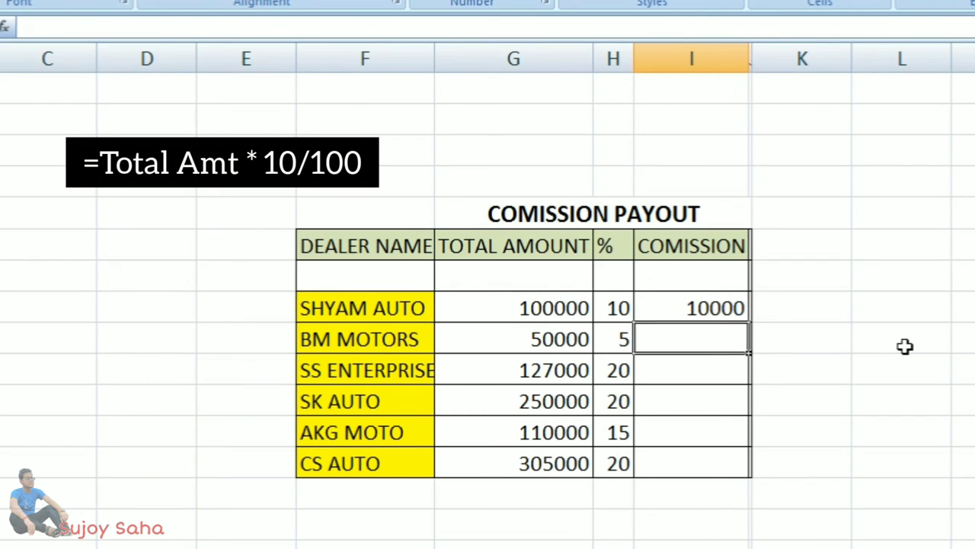
click(714, 309)
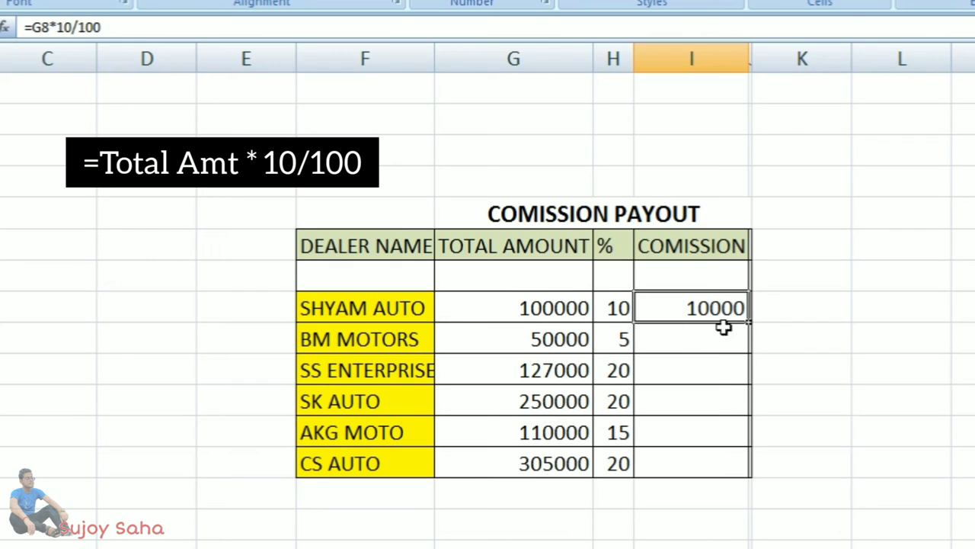
Compute BM MOTORS' commission as =G9*H9/100, giving 2500.
click(743, 342)
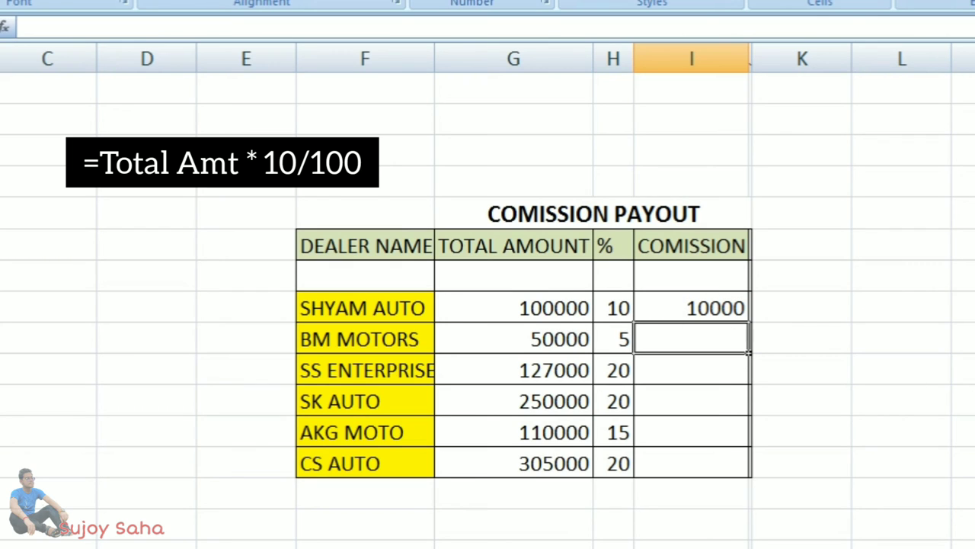
text(=)
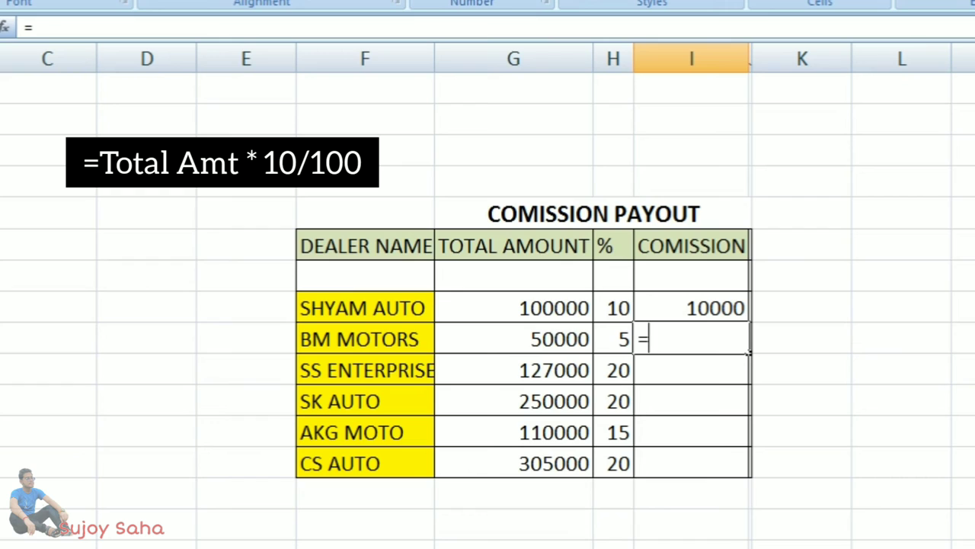
click(551, 337)
text(*)
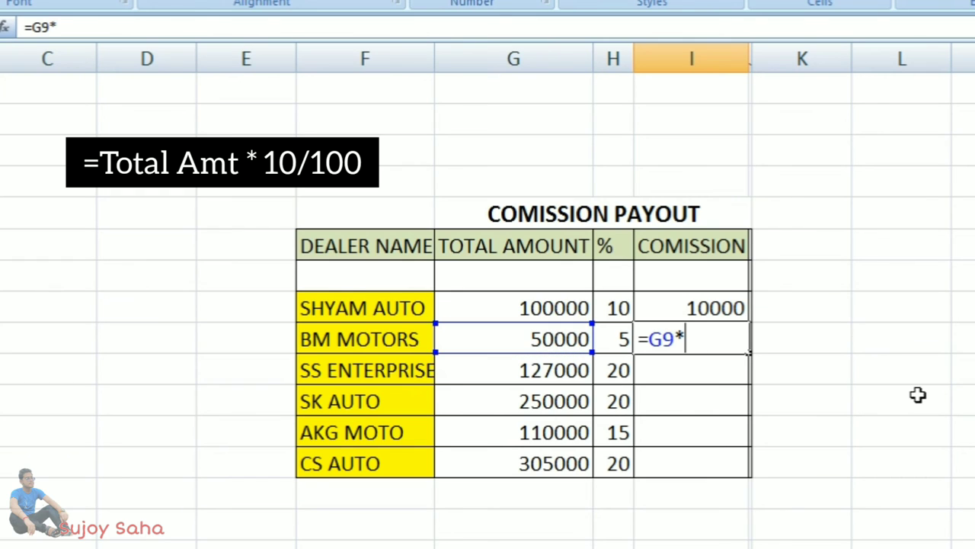
click(620, 338)
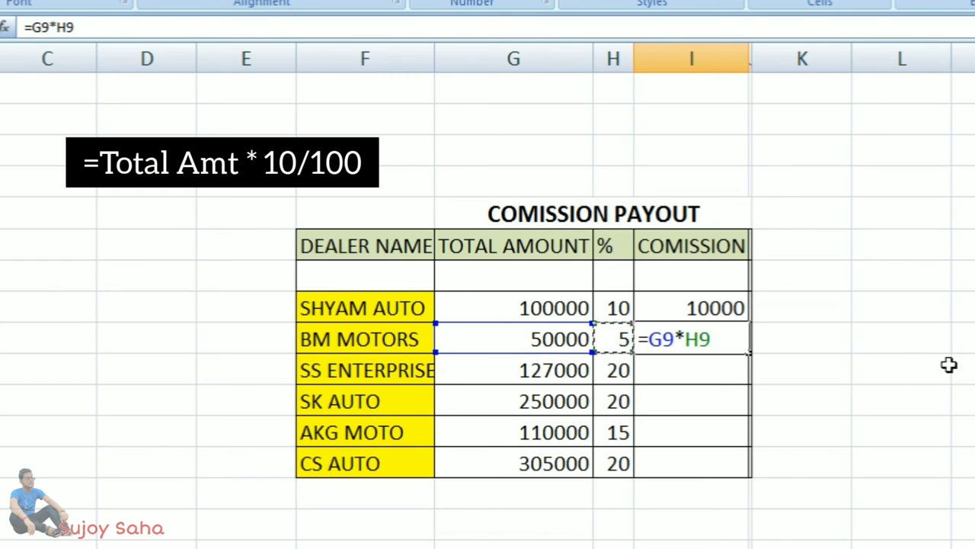
text(/100)
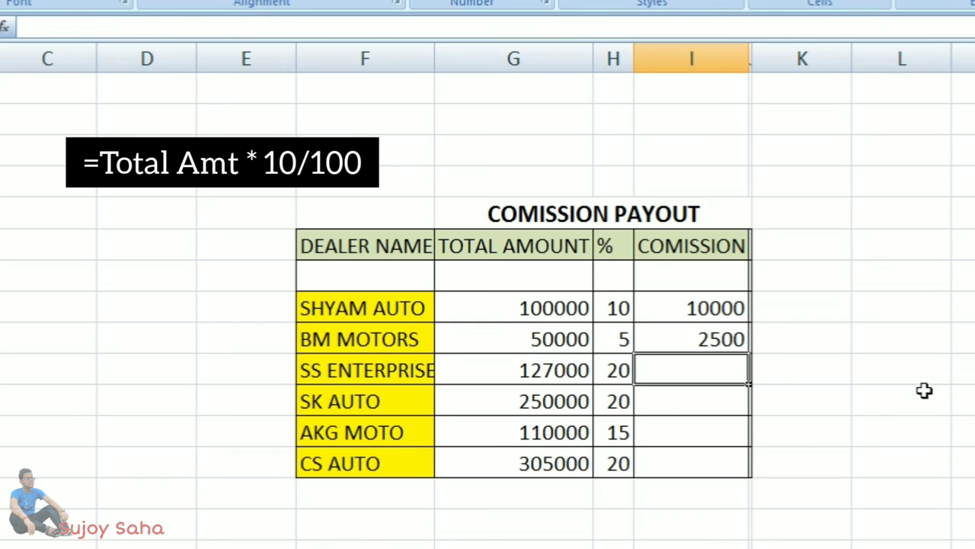
click(723, 342)
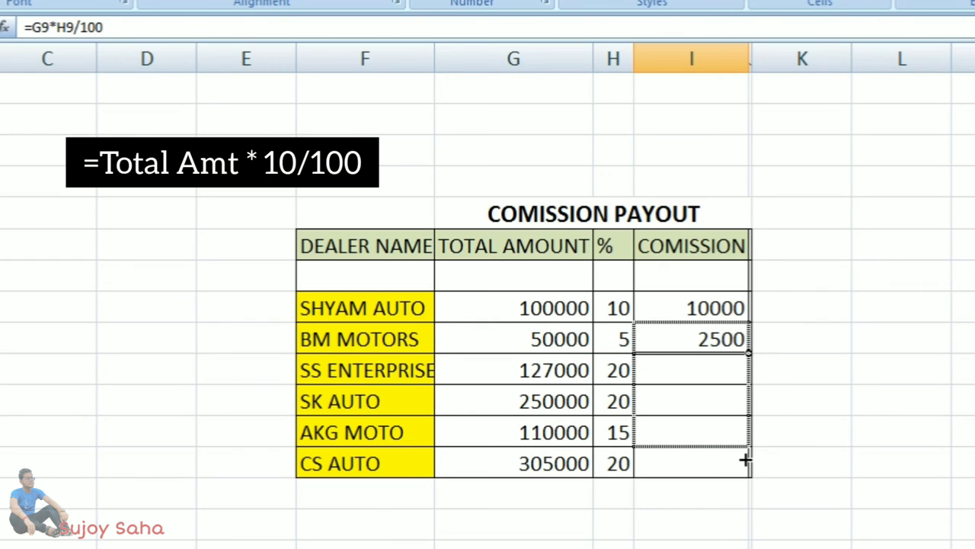
Fill the commission formula down to CS AUTO, then bold the commissions on light peach.
drag(750, 353, 743, 464)
click(796, 339)
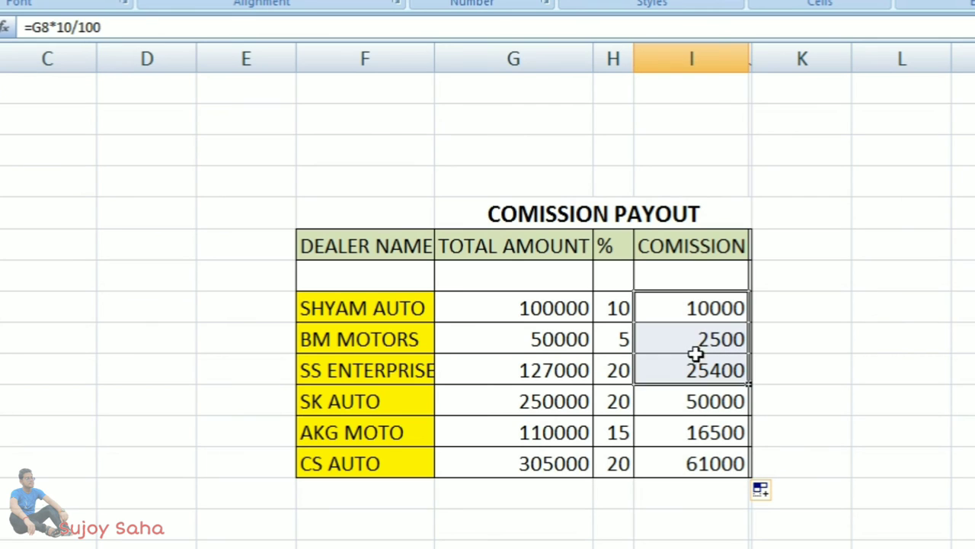
drag(723, 291, 693, 463)
click(76, 1)
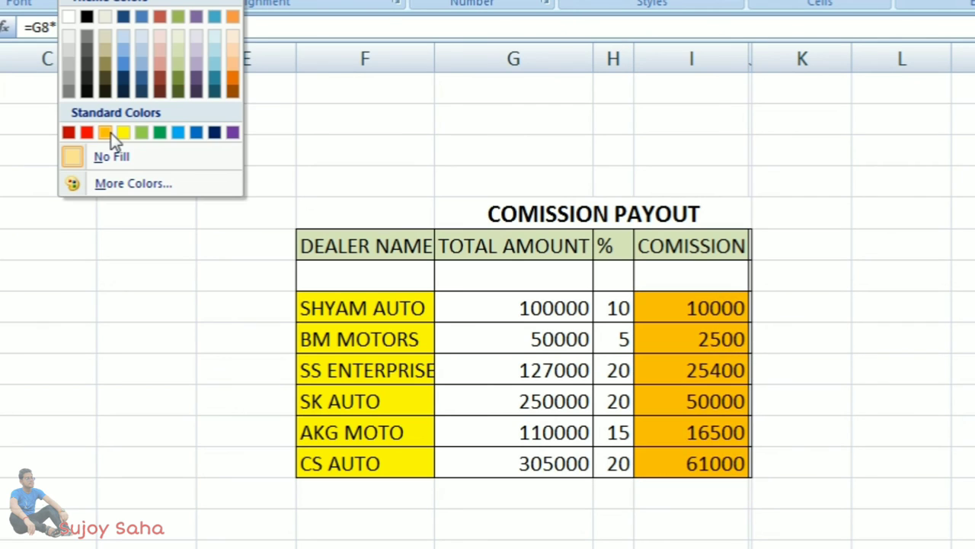
click(231, 35)
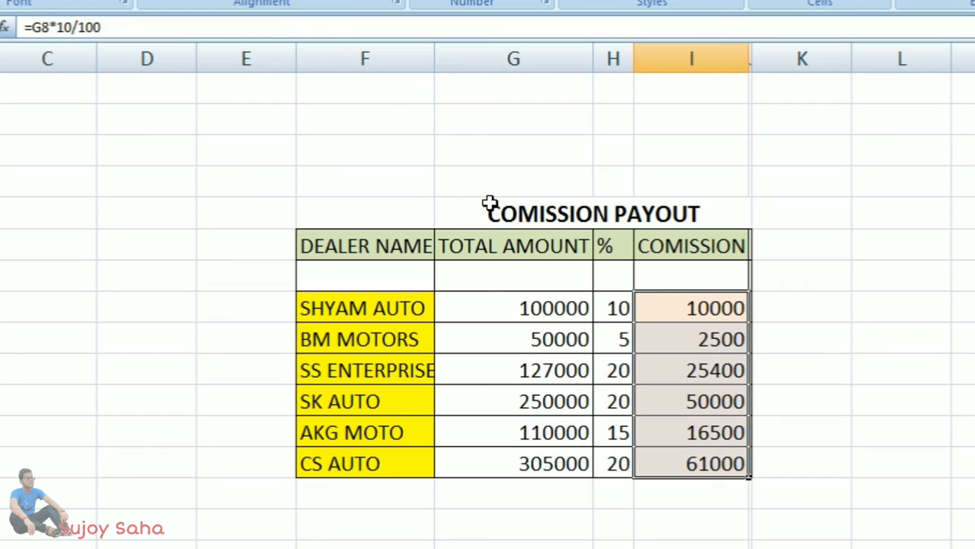
click(47, 2)
click(901, 212)
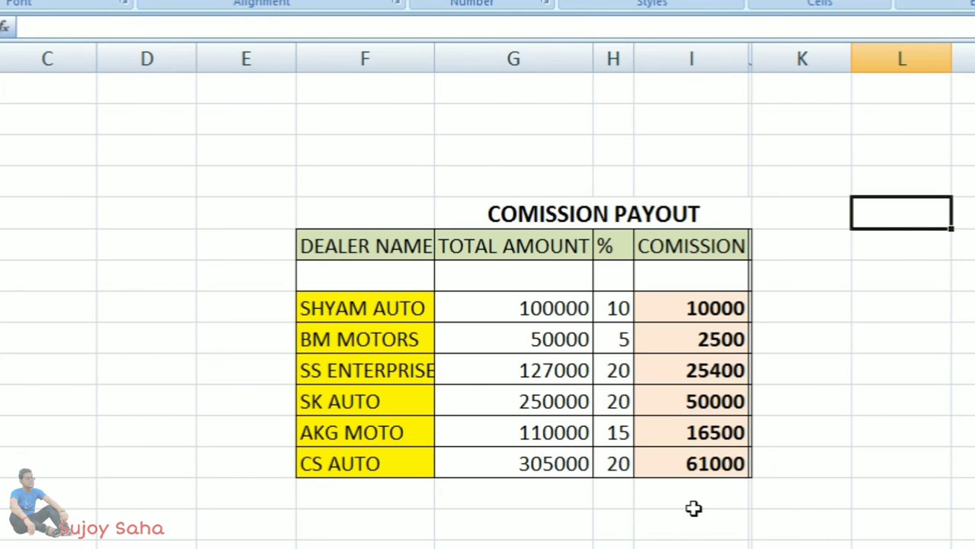
click(693, 508)
click(573, 524)
Label the row TOTAL AMT. and AutoSum the commissions to 165400.
text(TOTAL )
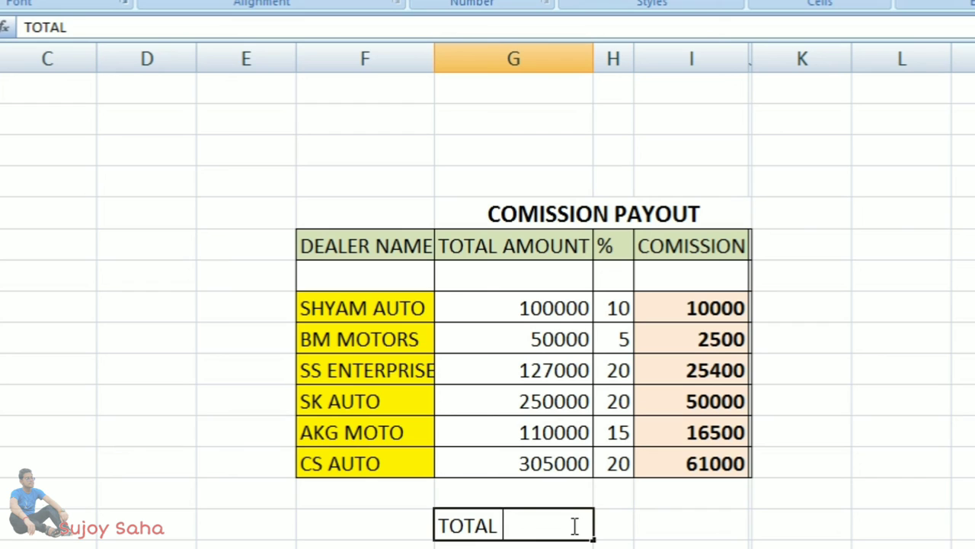
text(AM)
key(BackSpace)
text(AMT.)
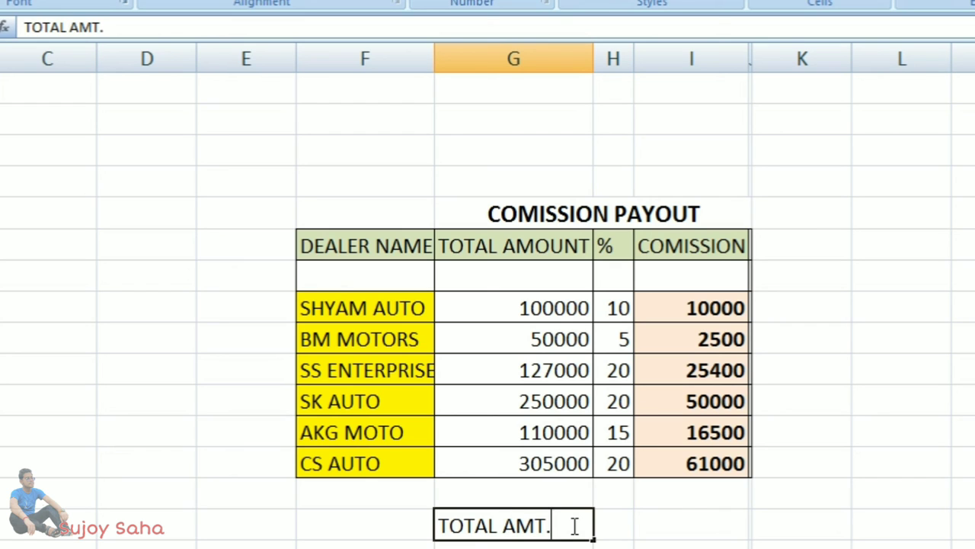
key(Tab)
key(Tab)
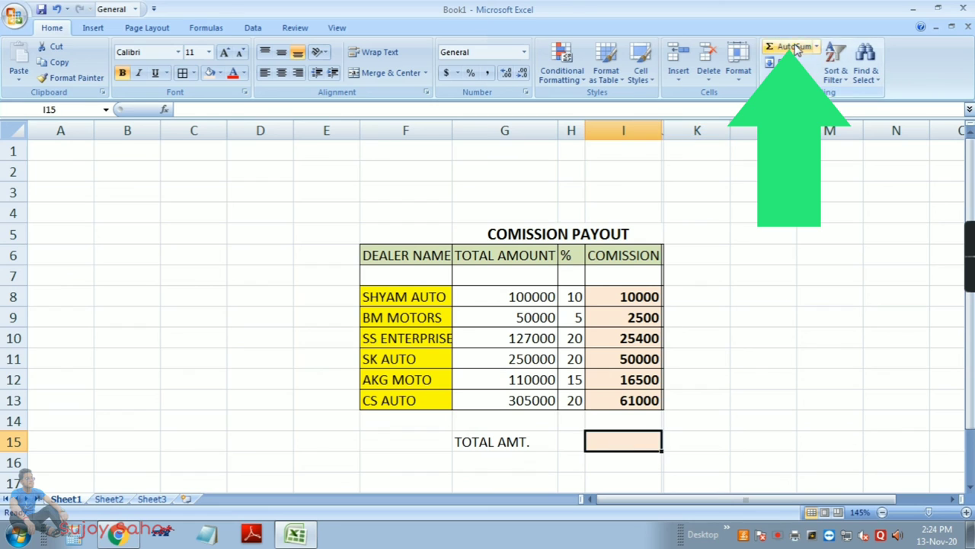
click(792, 46)
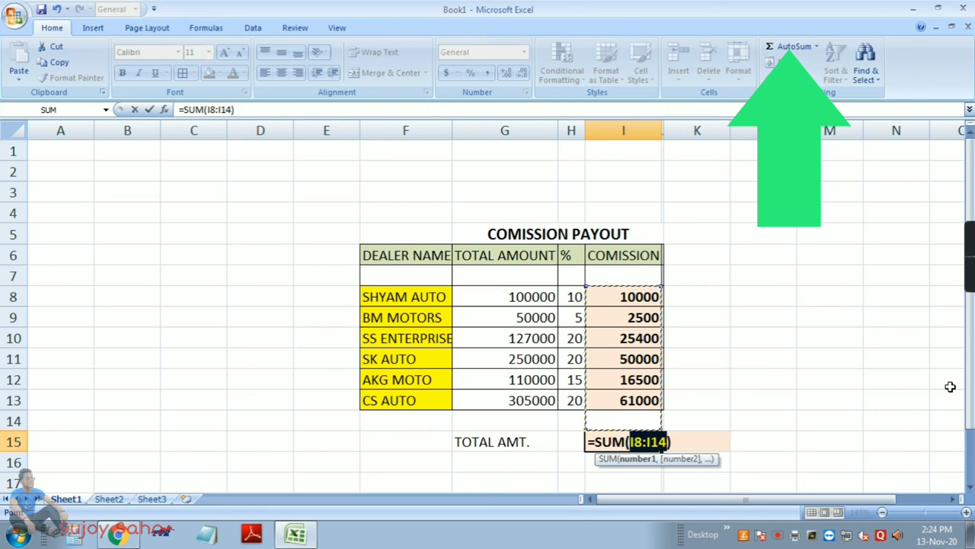
key(Return)
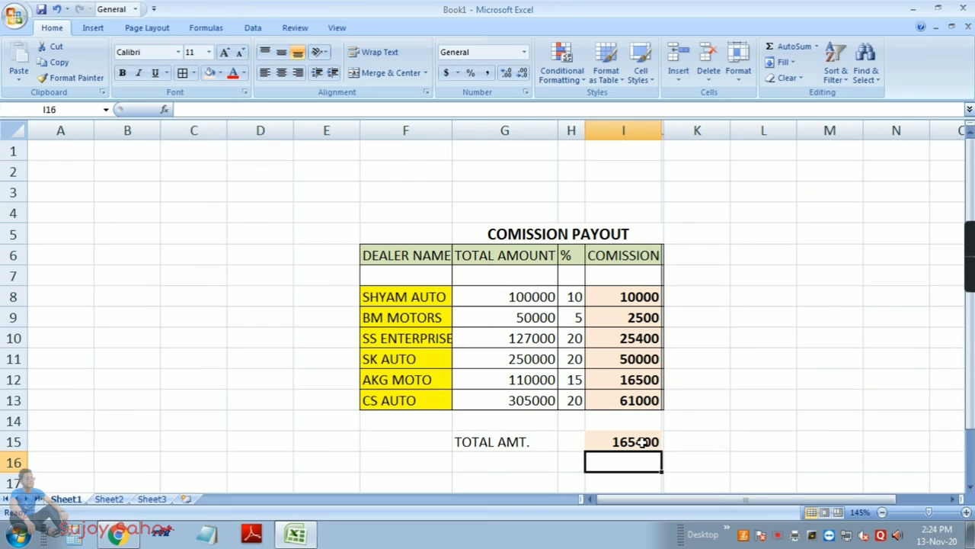
click(642, 442)
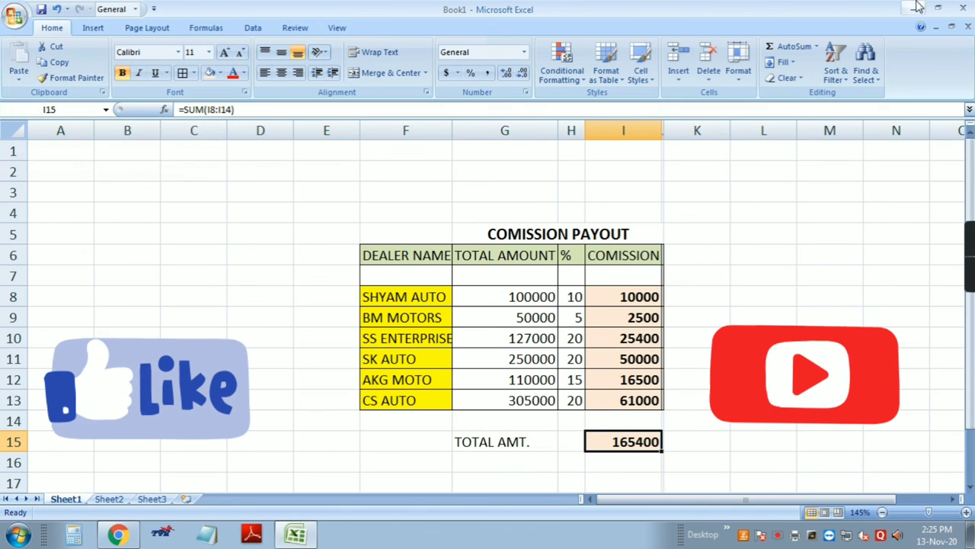
From the Office button menu, show the Save As copy formats like Excel Workbook and Excel 97-2003.
click(13, 23)
mouse_move(29, 155)
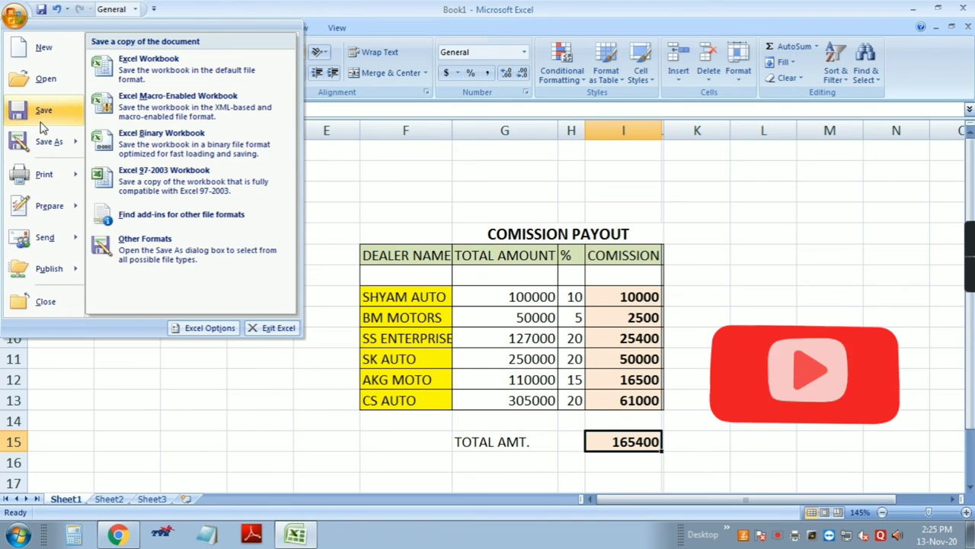